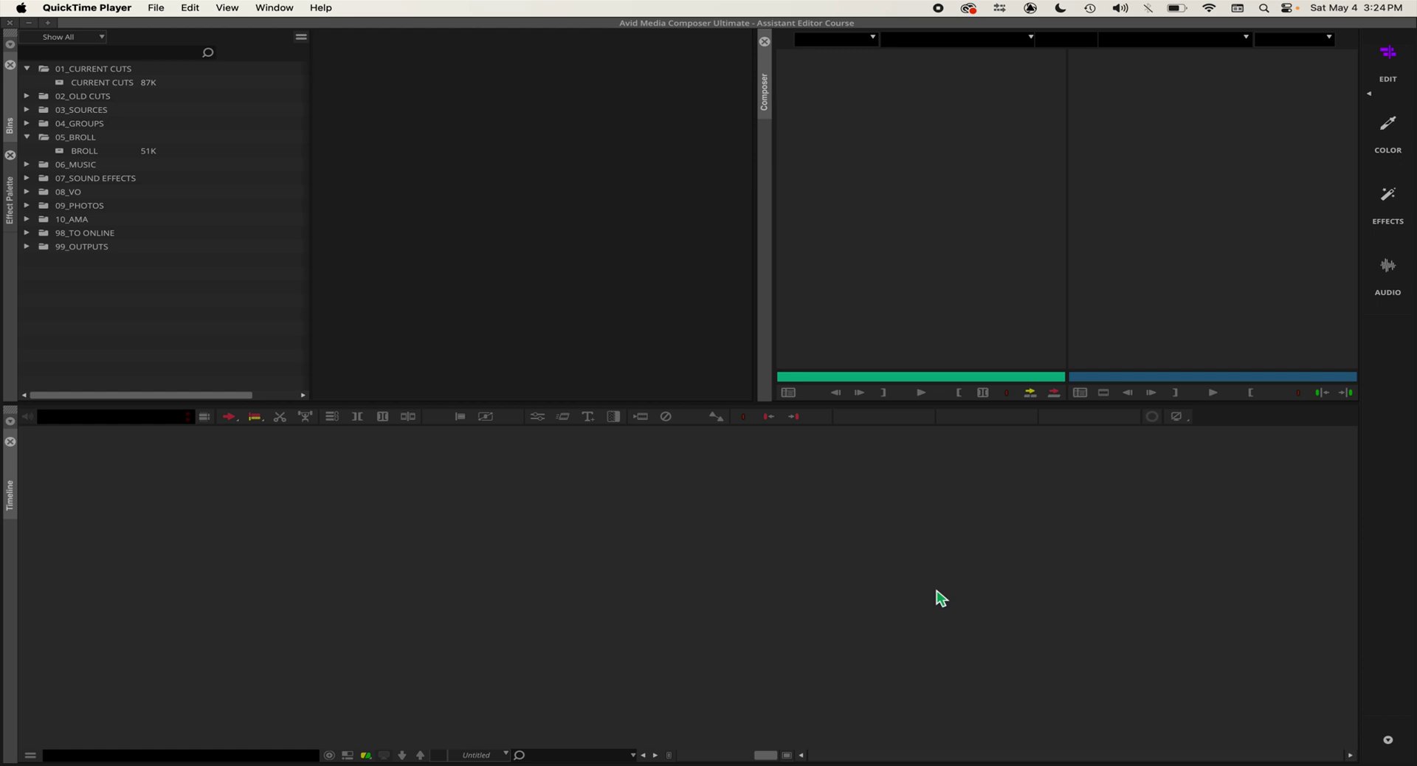
Bring the Assistant Editor Course project in Avid Media Composer to the front
{"action": "left_click", "coordinate": [227, 330]}
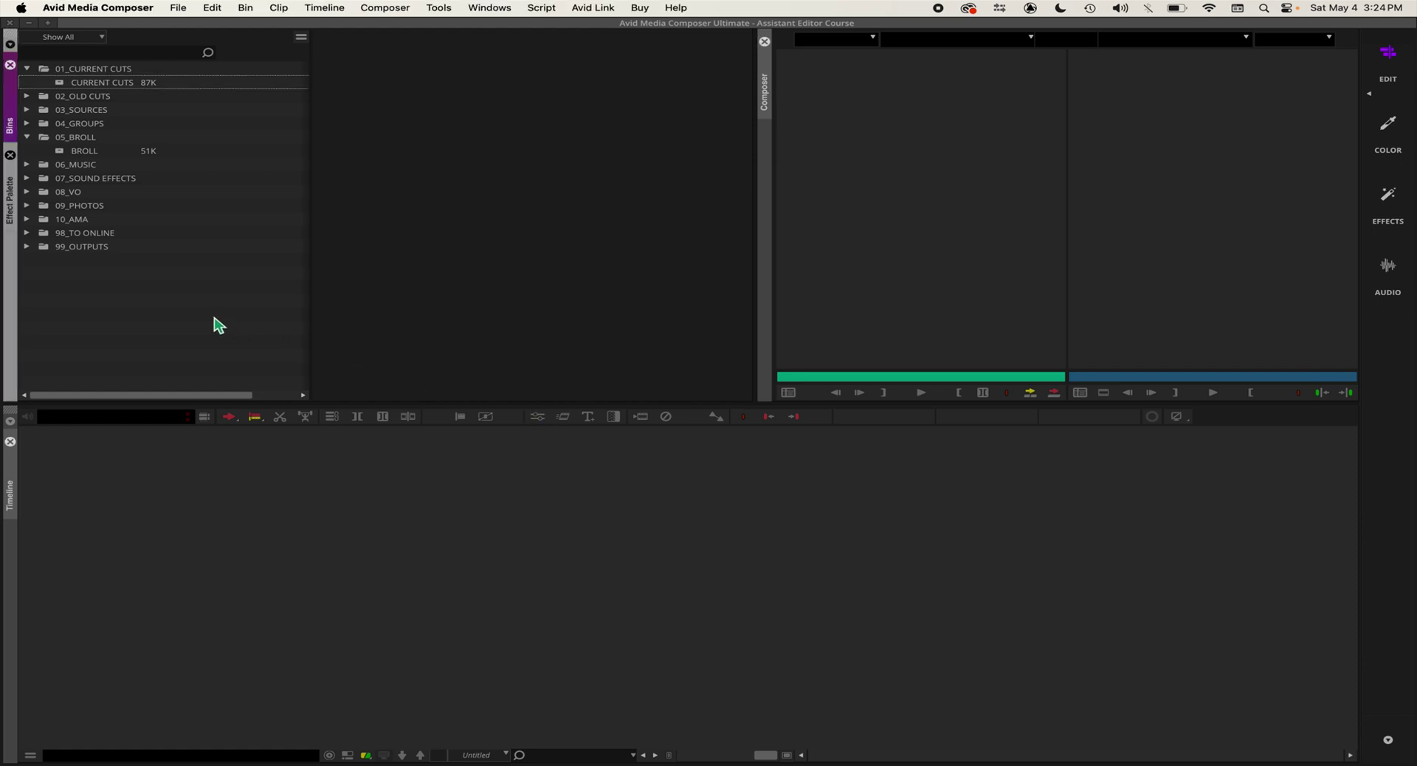
Create a new bin in the bin list and name it NATURE PHOTOS
{"action": "right_click", "coordinate": [179, 288]}
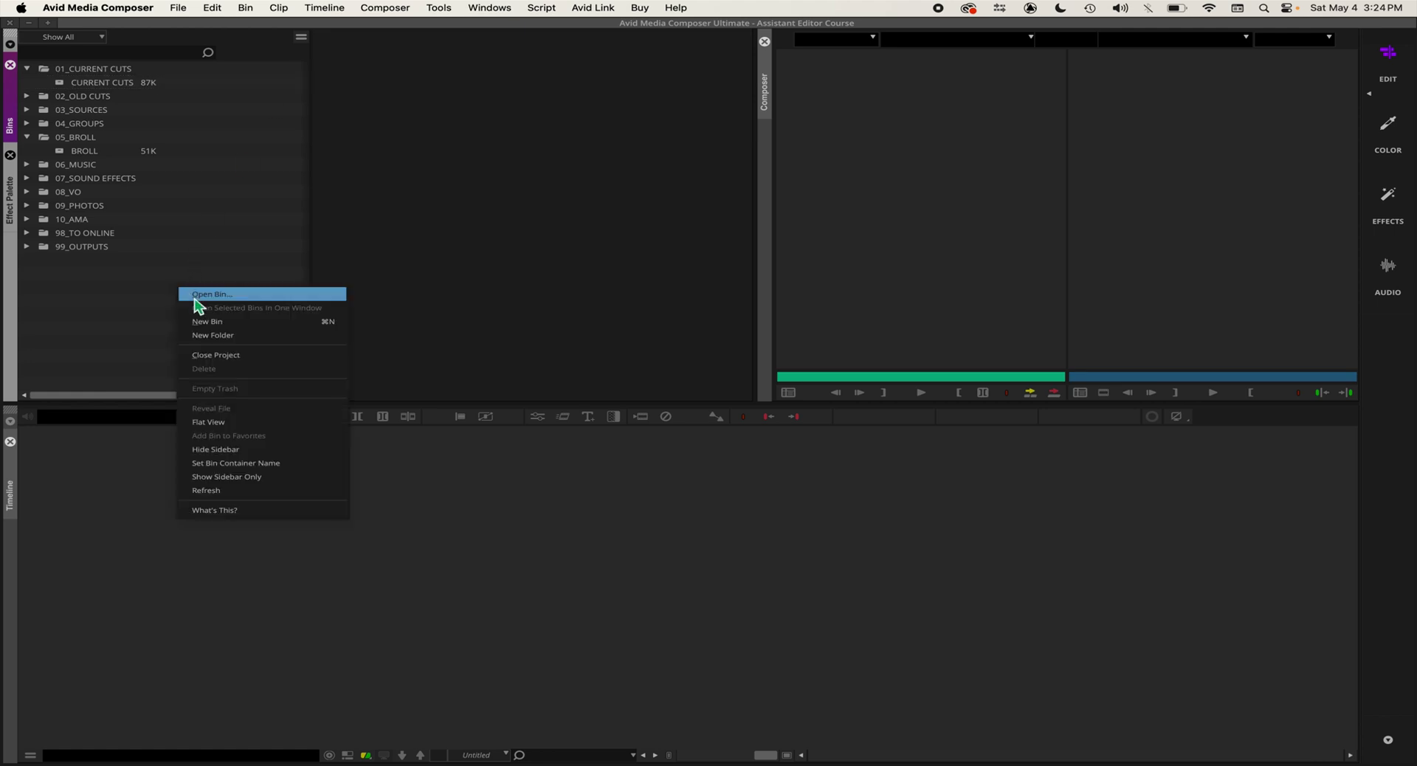
{"action": "left_click", "coordinate": [245, 324]}
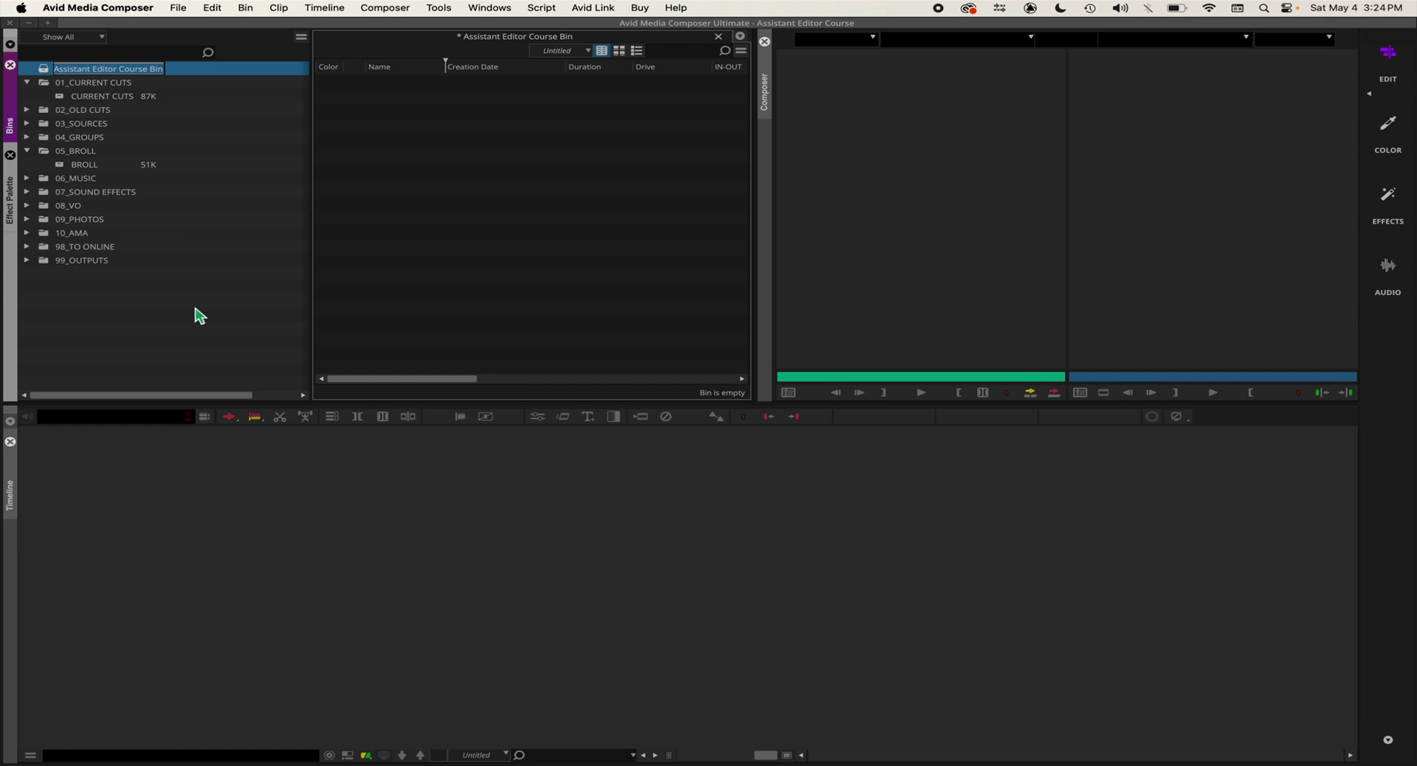
{"action": "key", "text": "Caps_Lock"}
{"action": "type", "text": "NATURE PHOTOS"}
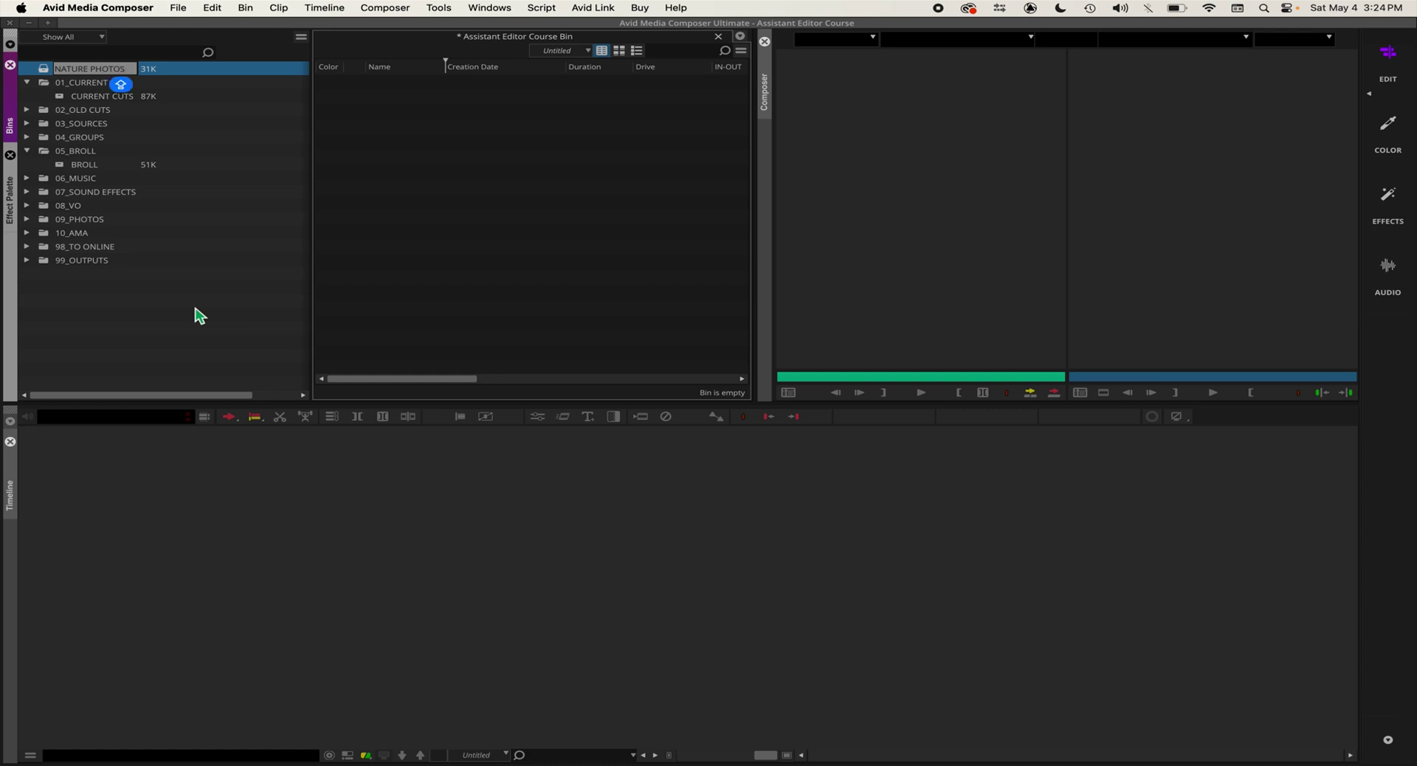
{"action": "key", "text": "Return"}
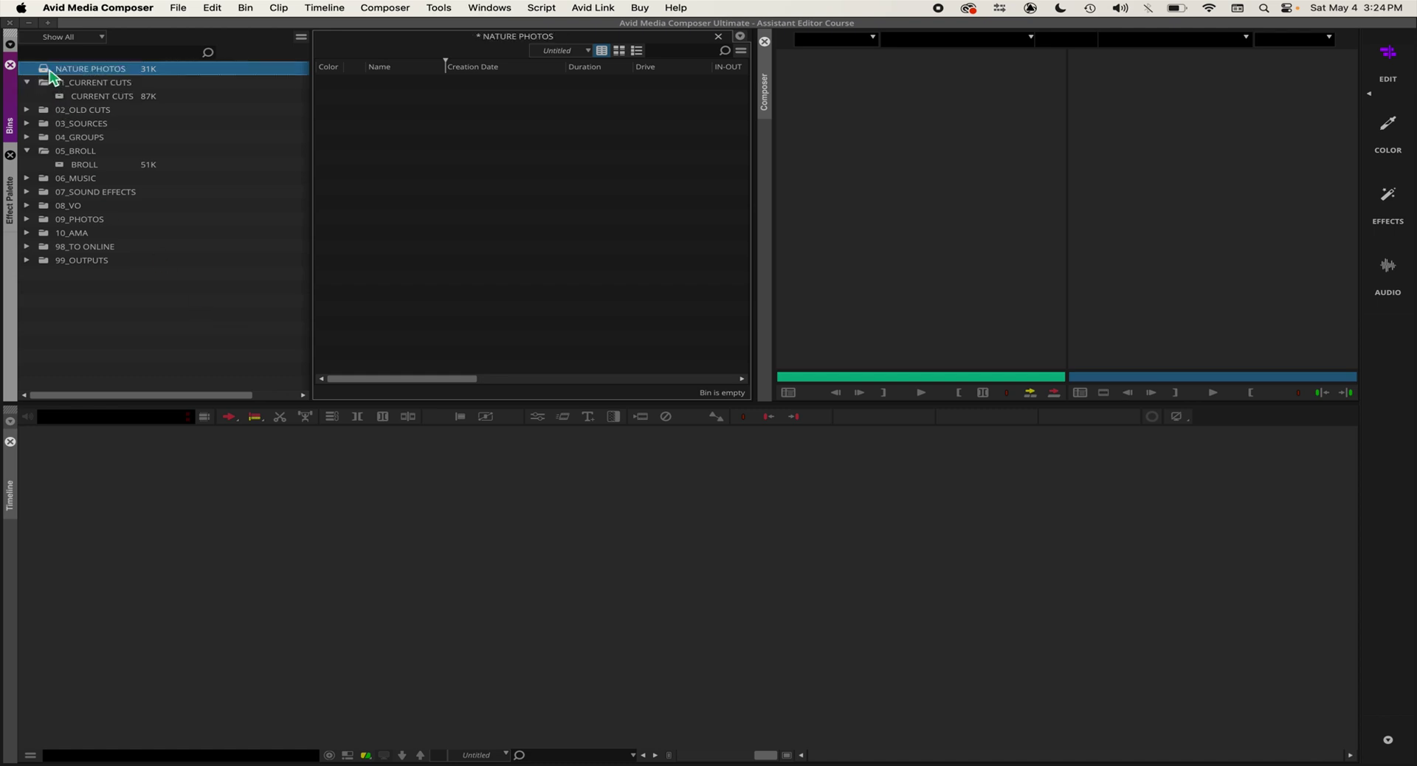
Move the NATURE PHOTOS bin into the 09_PHOTOS folder and save it
{"action": "left_click_drag", "start_coordinate": [46, 72], "coordinate": [87, 225]}
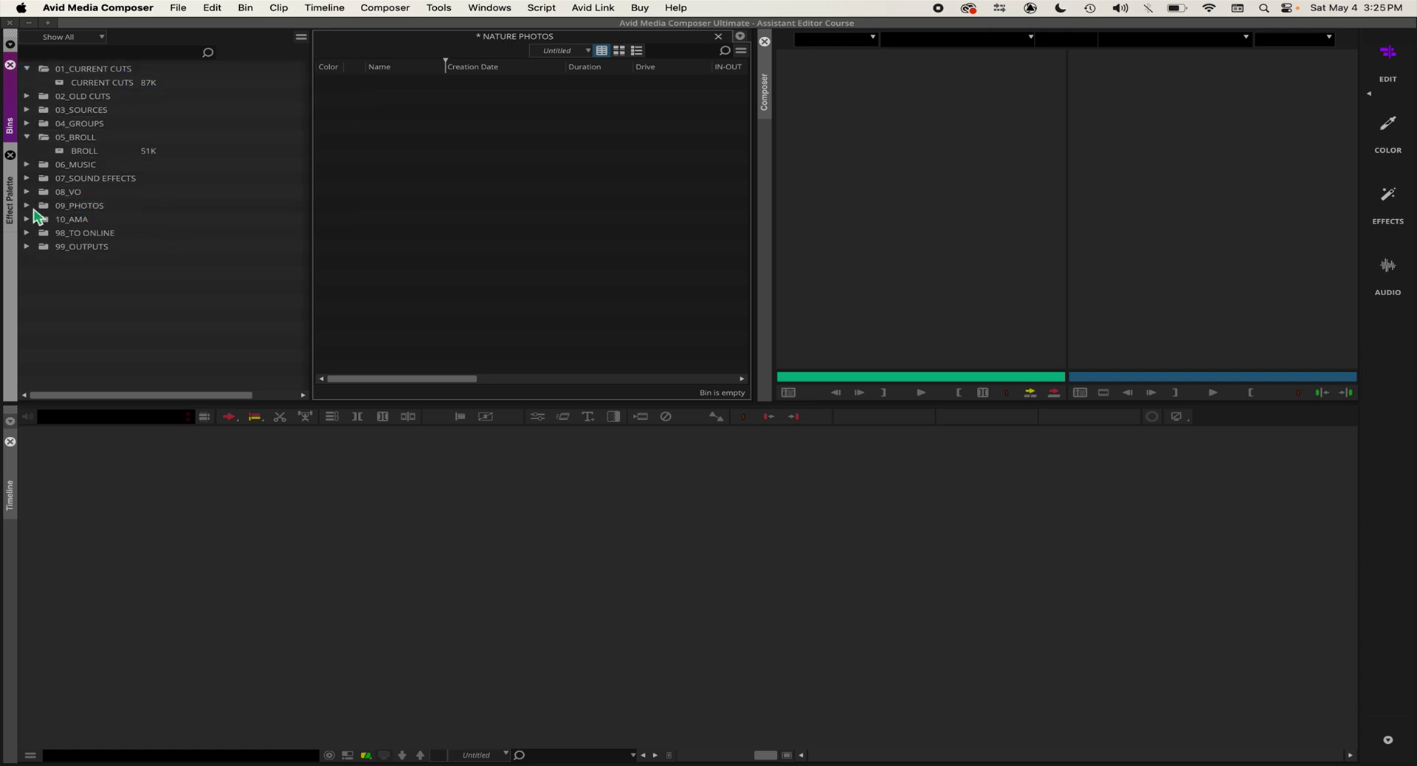
{"action": "left_click", "coordinate": [28, 206]}
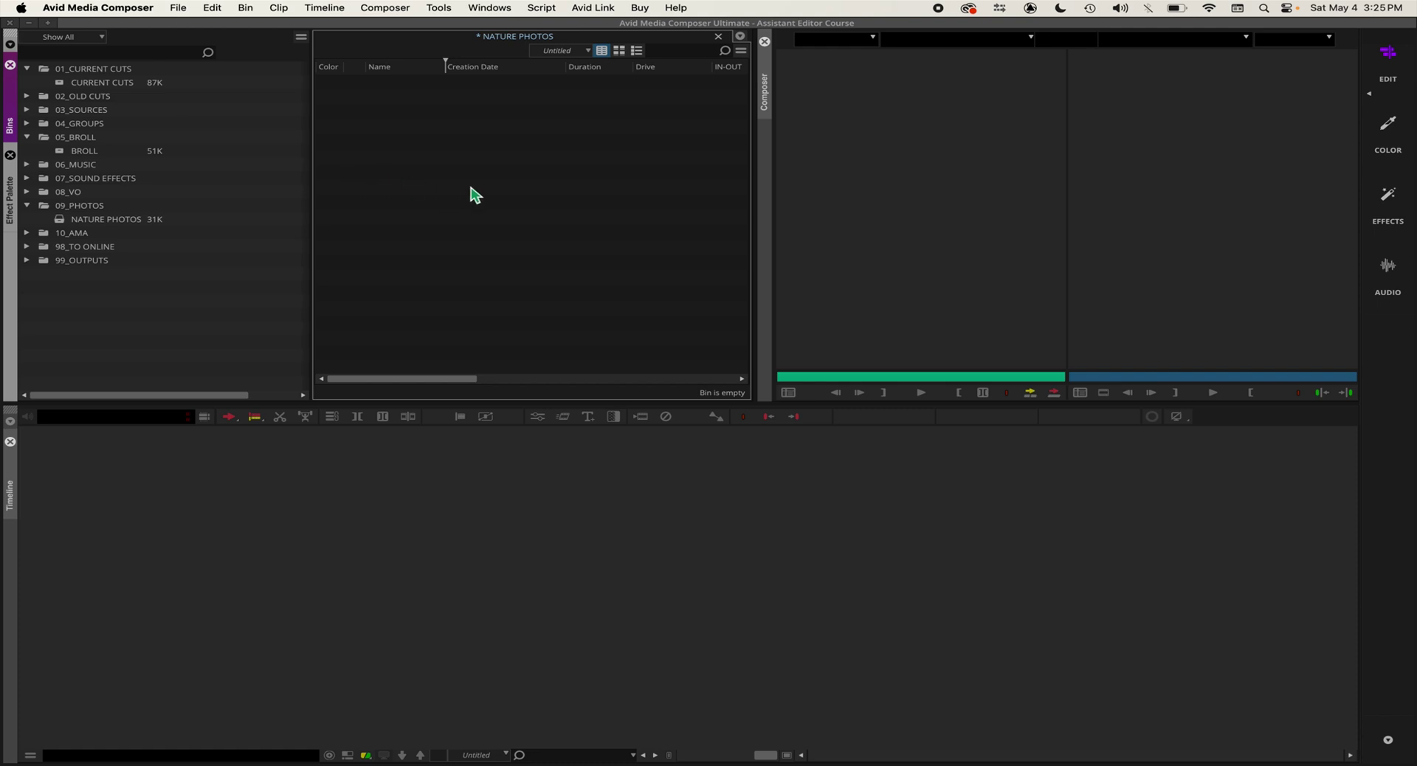
{"action": "key", "text": "super+s"}
Open Preferences, check the project format, then select Import in the User settings list
{"action": "left_click", "coordinate": [127, 10]}
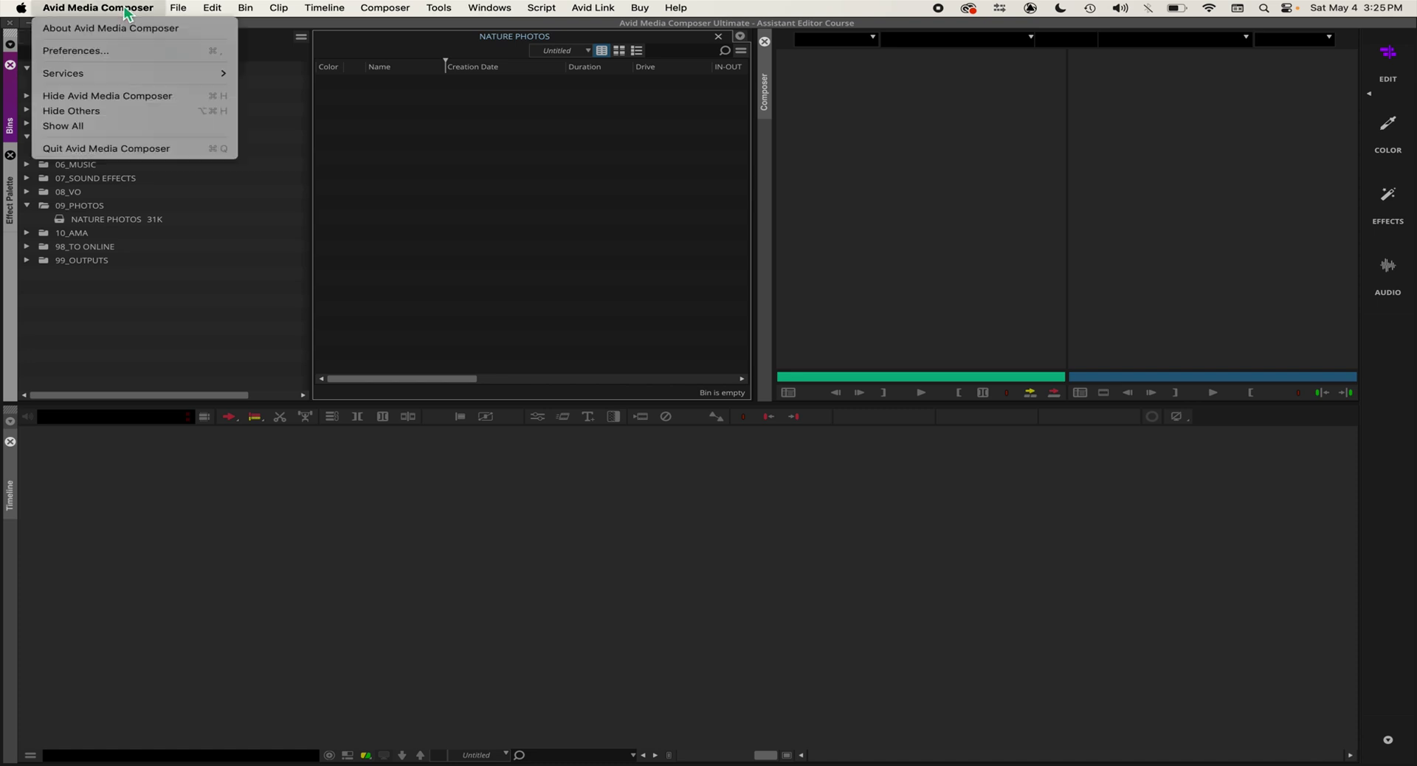
{"action": "left_click", "coordinate": [127, 55]}
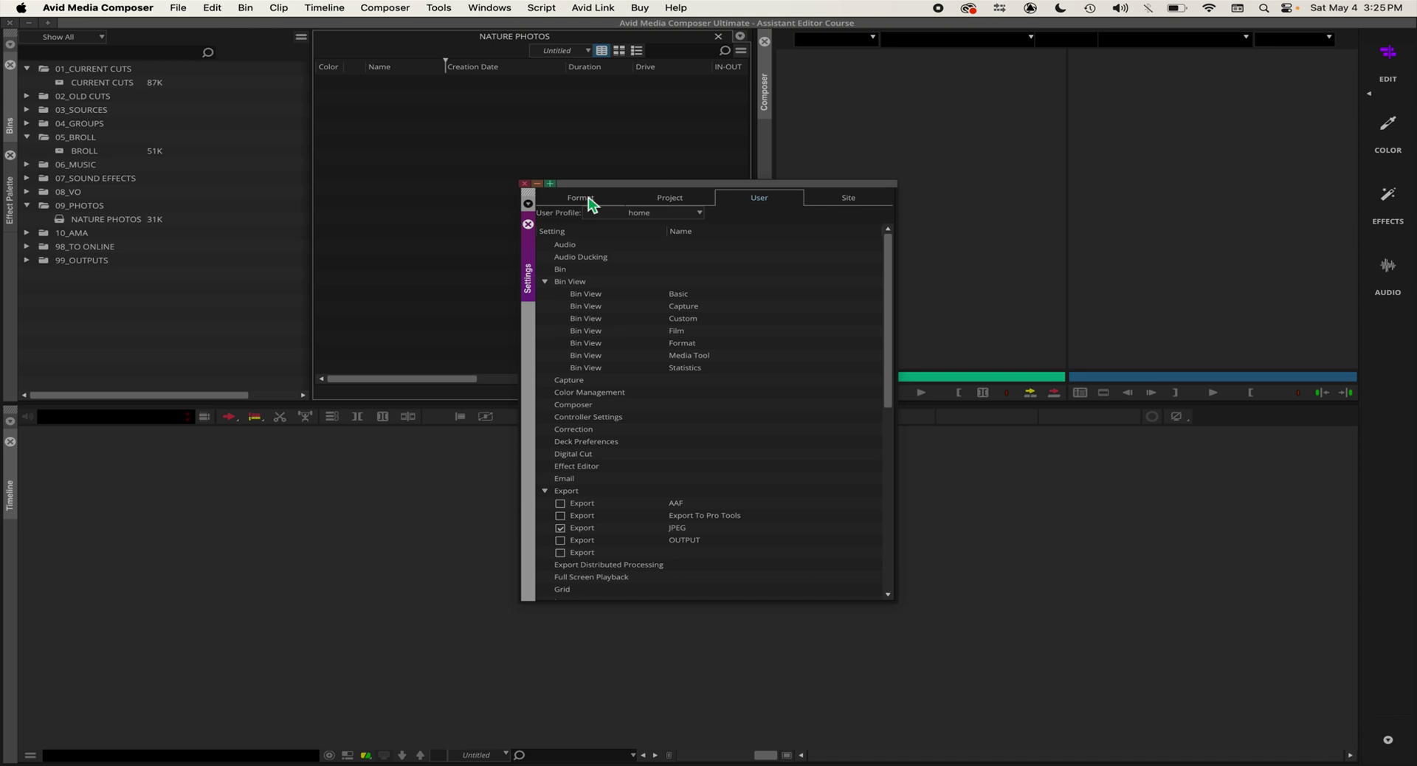
{"action": "left_click", "coordinate": [590, 204]}
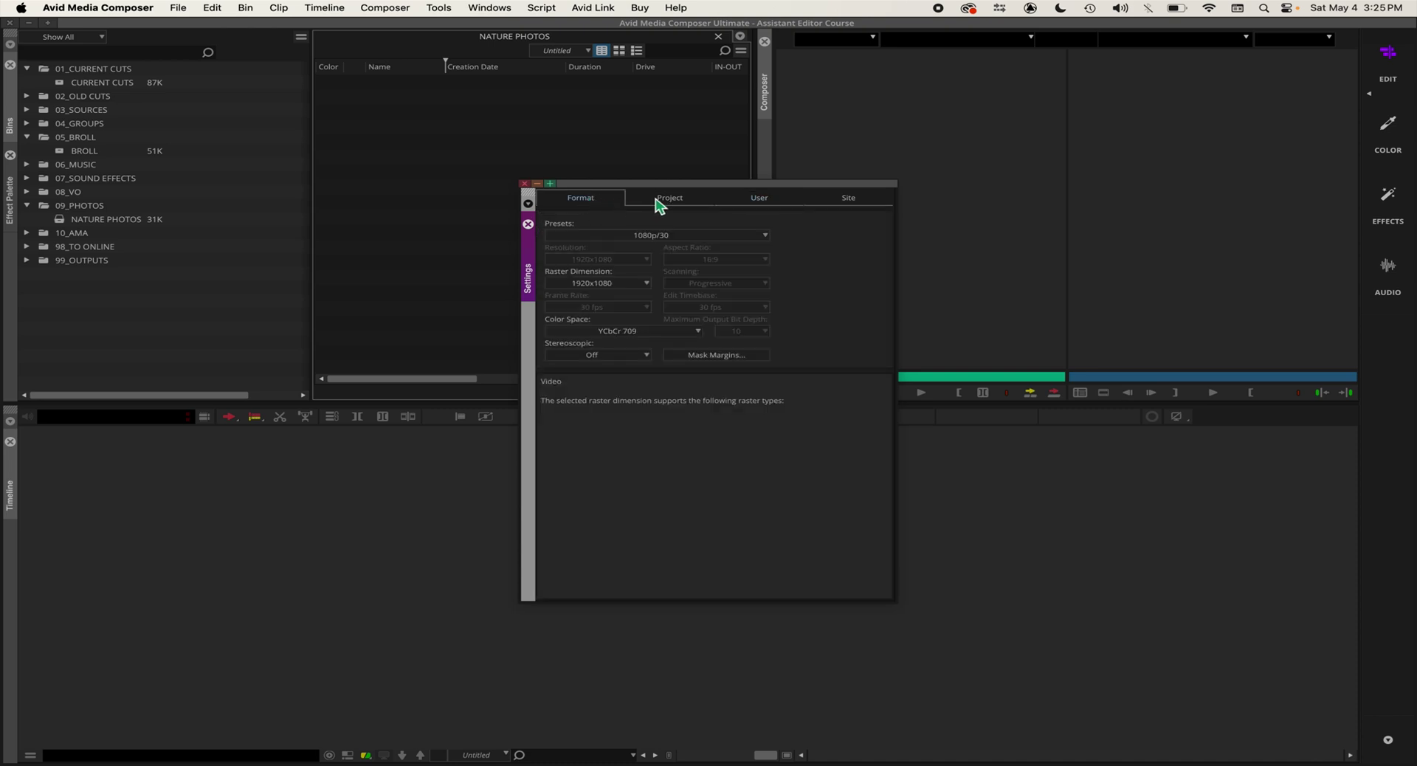
{"action": "left_click", "coordinate": [760, 203]}
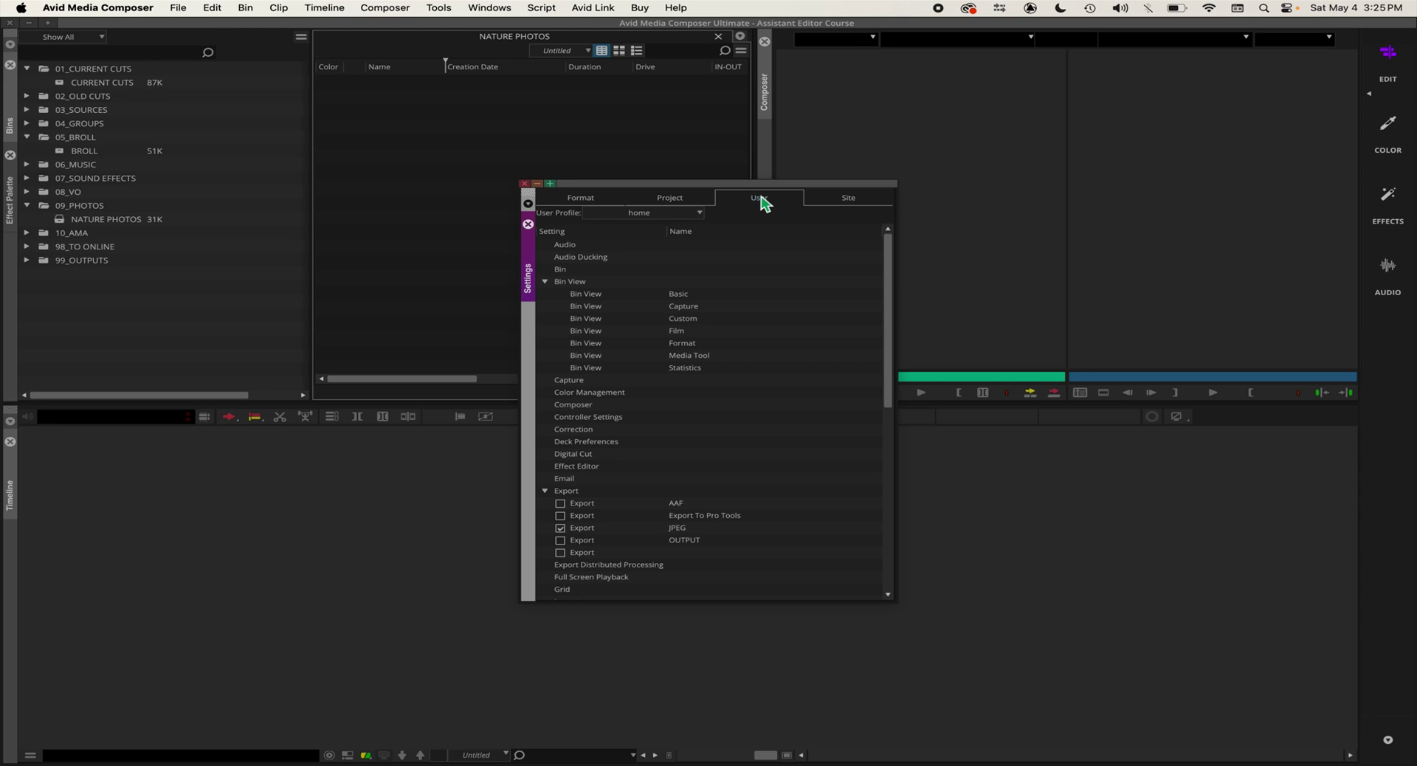
{"action": "left_click_drag", "start_coordinate": [890, 260], "coordinate": [882, 387]}
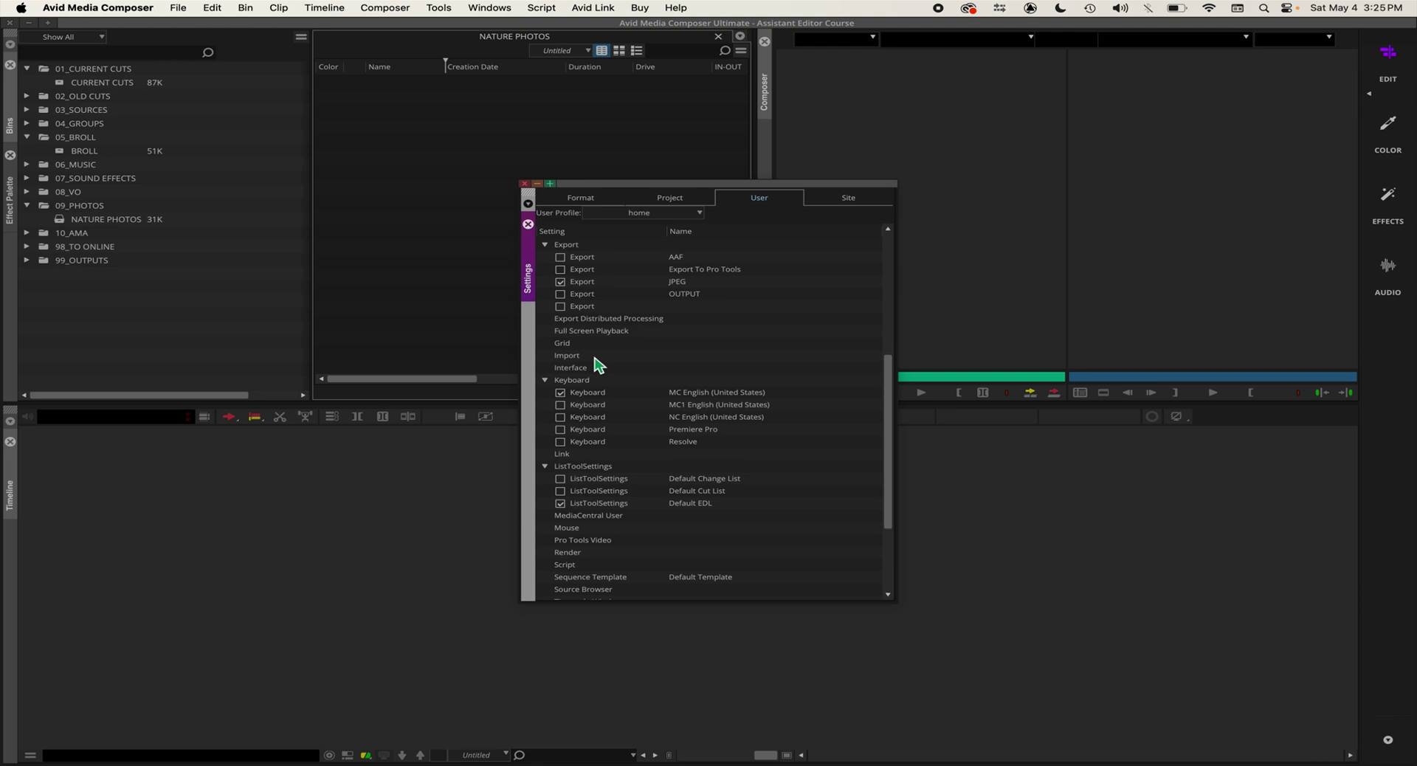
{"action": "left_click", "coordinate": [618, 355]}
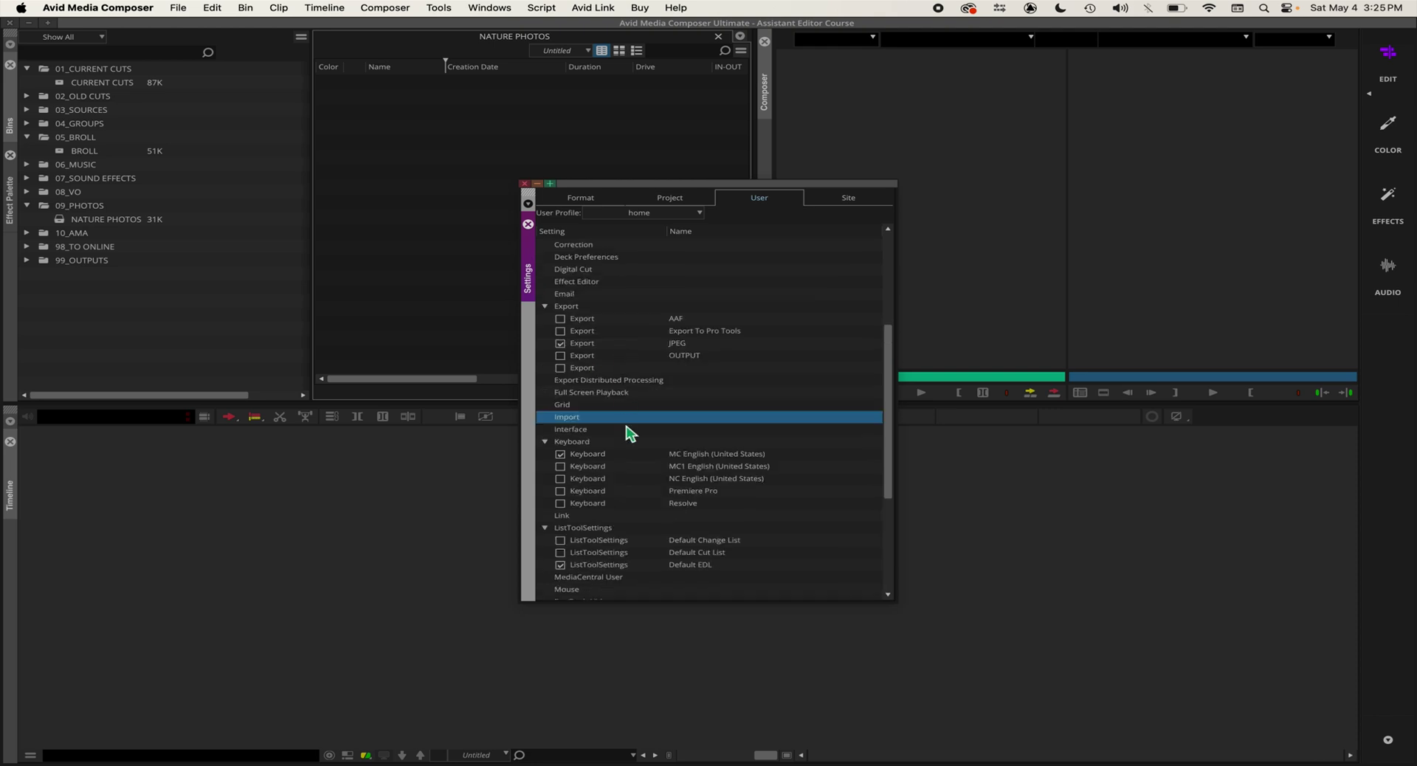
Set image import to resize to the format raster, treat levels as legal range, ignore alpha
{"action": "double_click", "coordinate": [583, 418]}
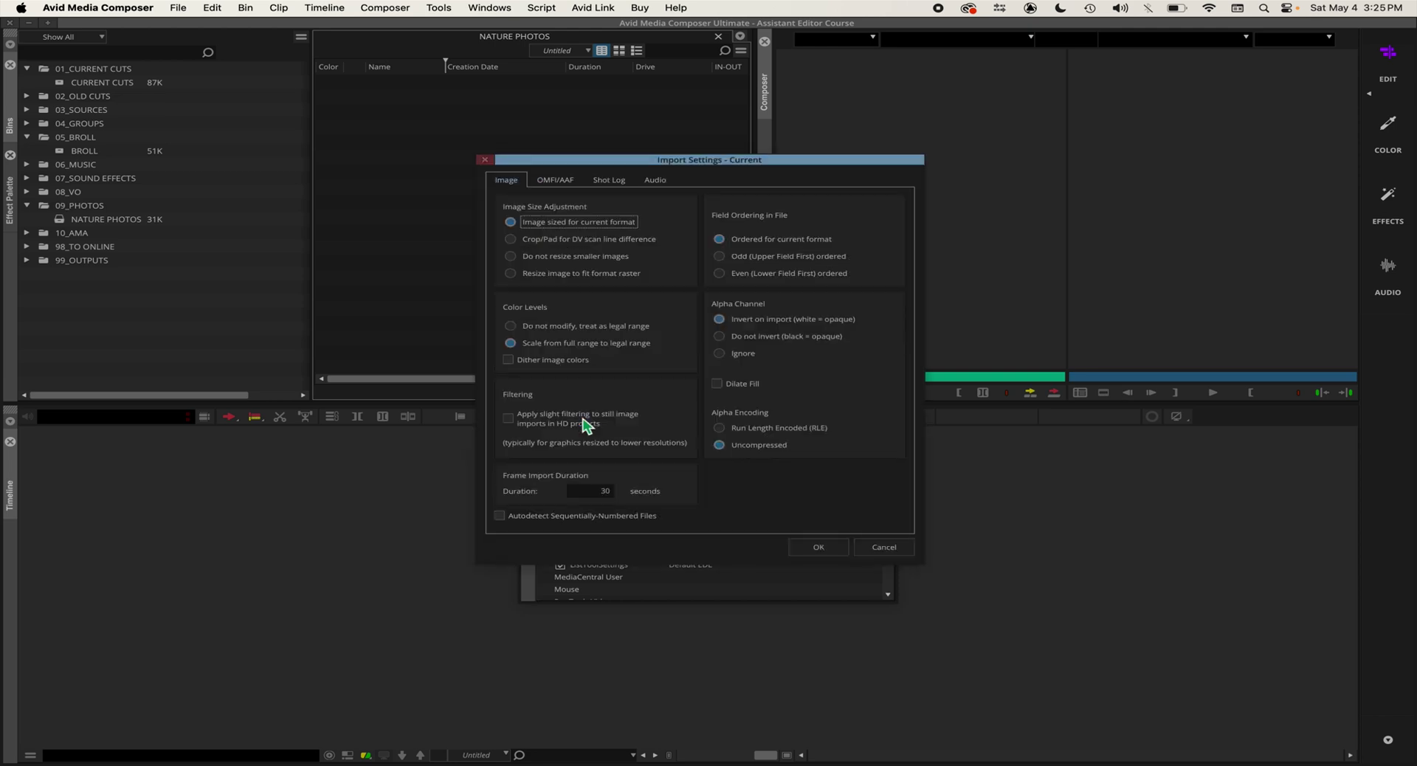
{"action": "left_click", "coordinate": [541, 274]}
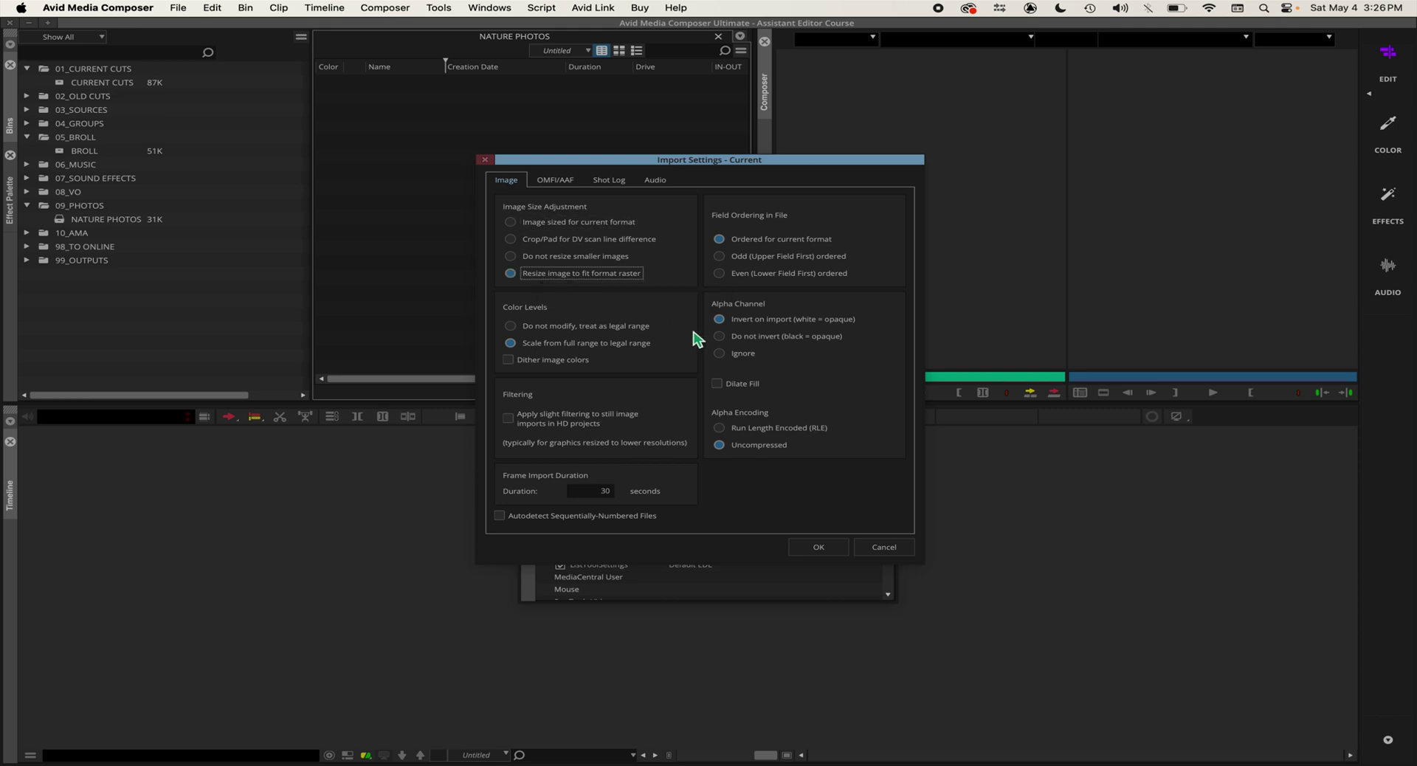
{"action": "left_click", "coordinate": [730, 353]}
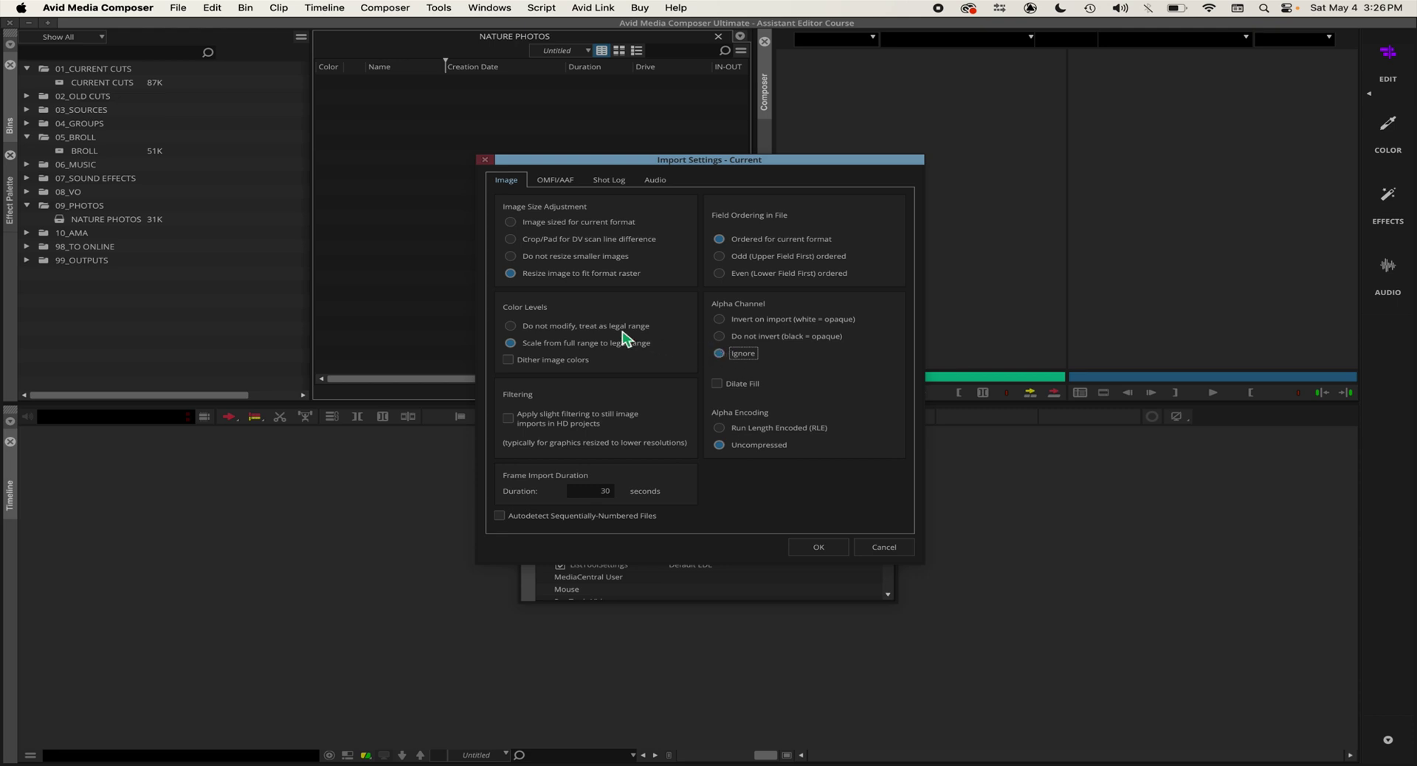
{"action": "left_click", "coordinate": [559, 327]}
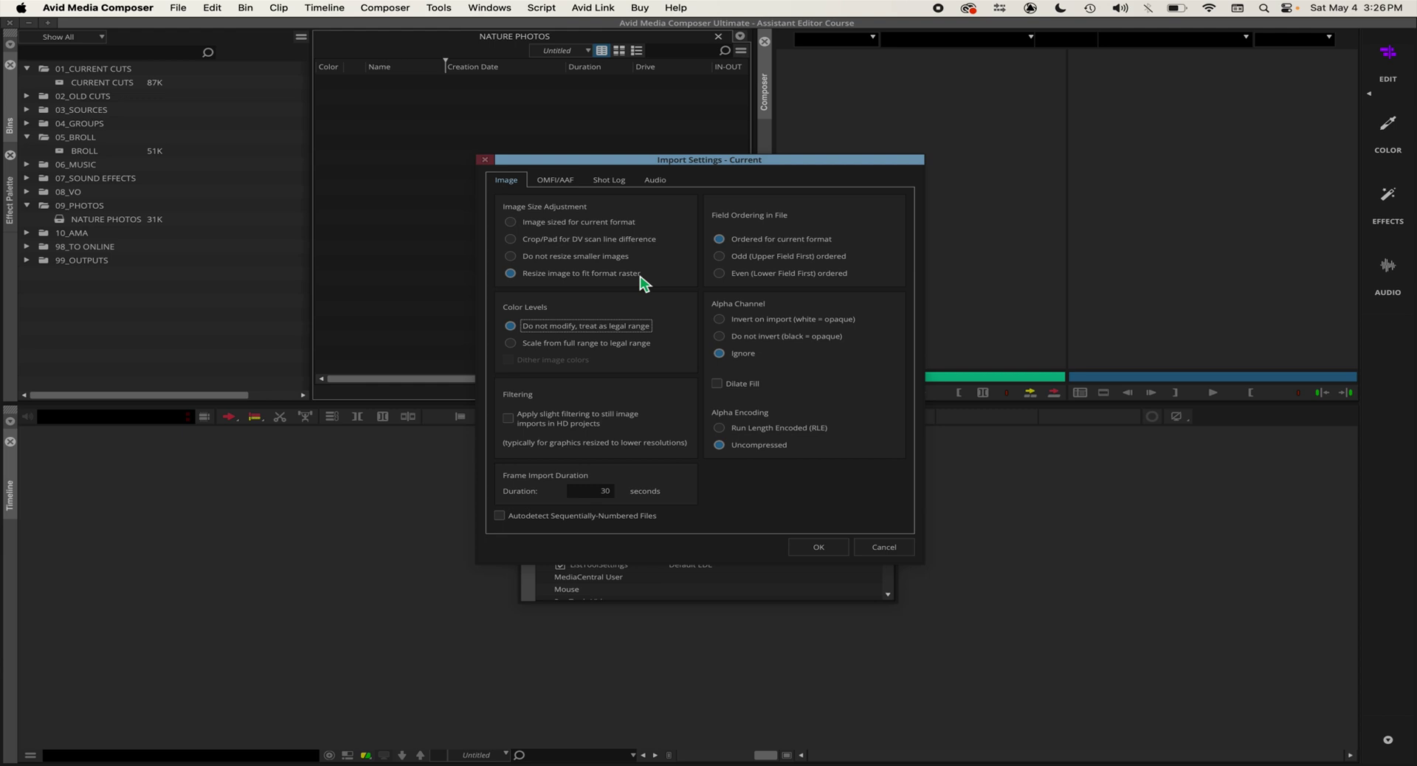
{"action": "left_click", "coordinate": [569, 276]}
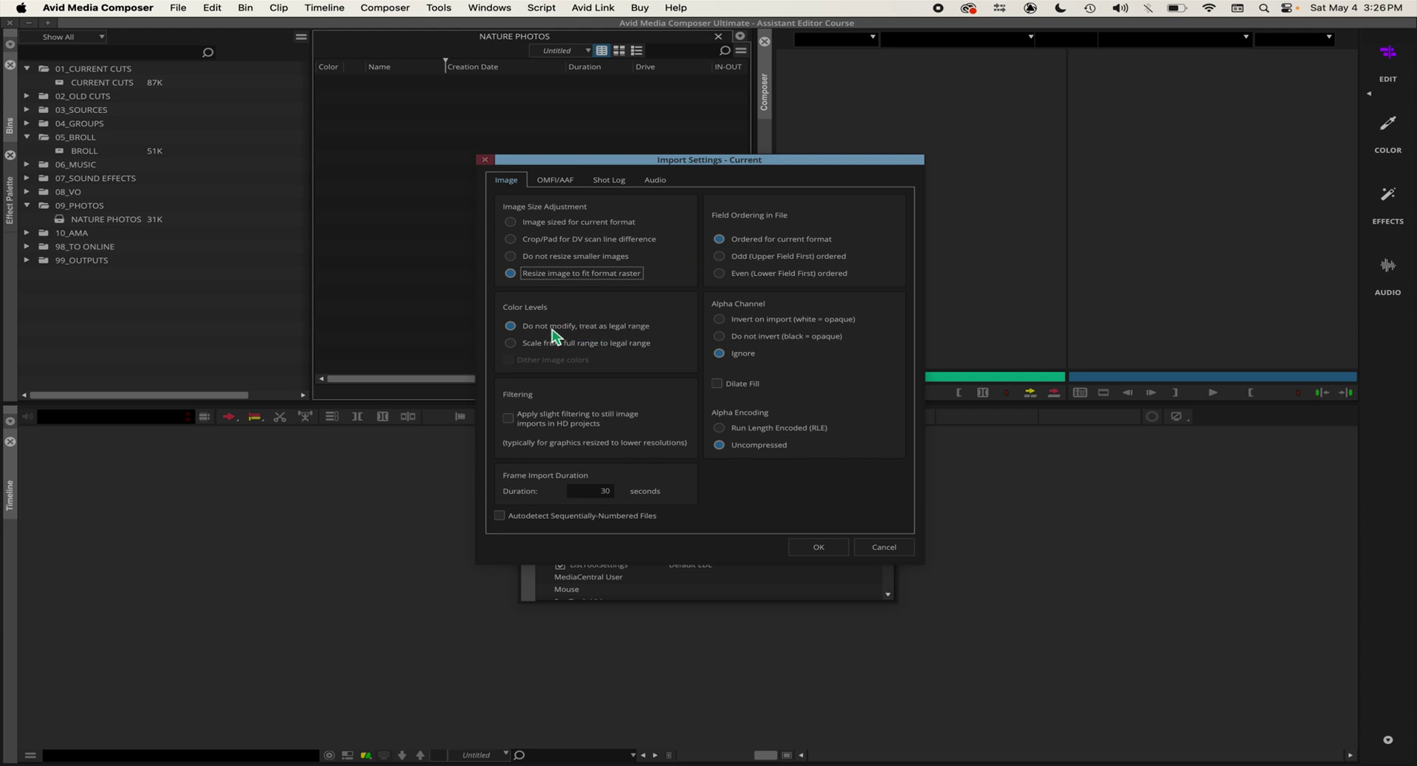
{"action": "left_click", "coordinate": [741, 357]}
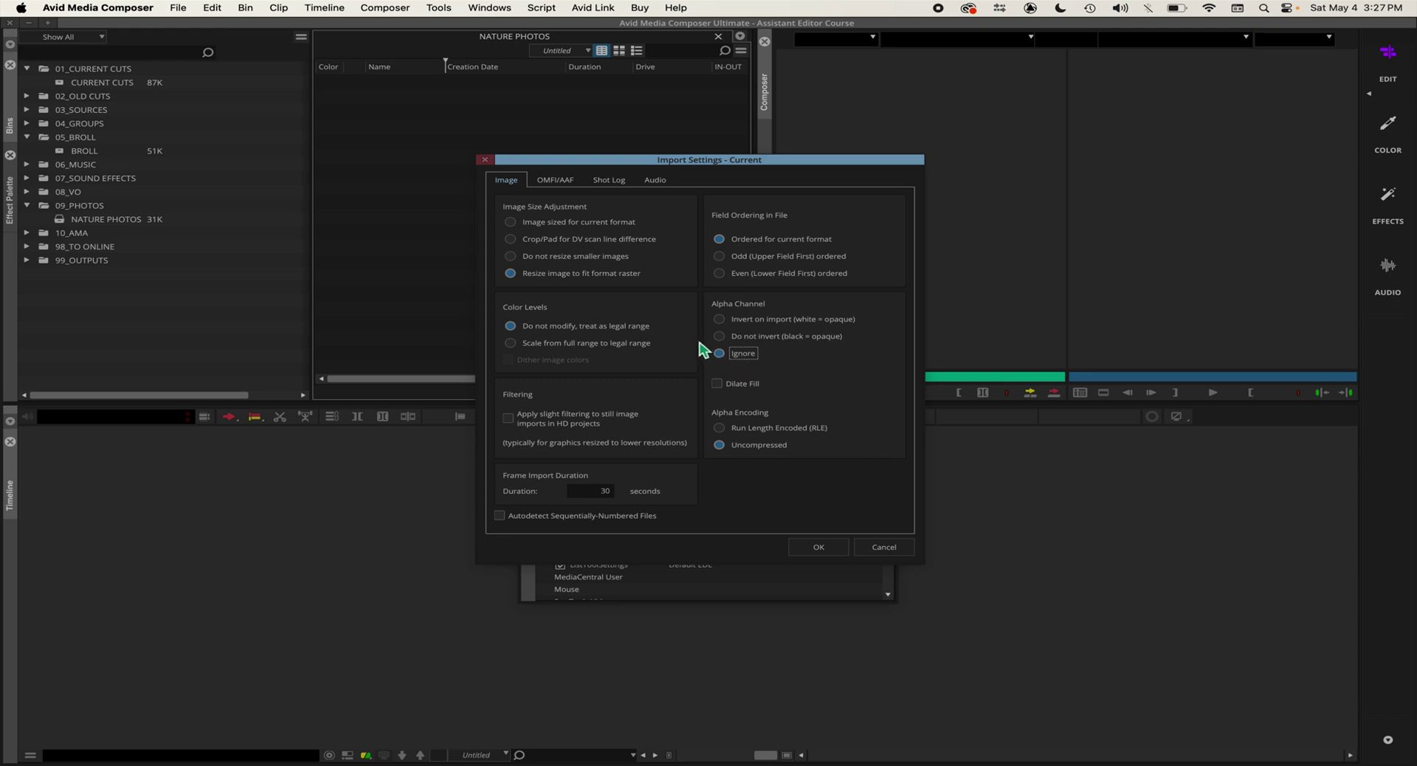
{"action": "left_click", "coordinate": [819, 547]}
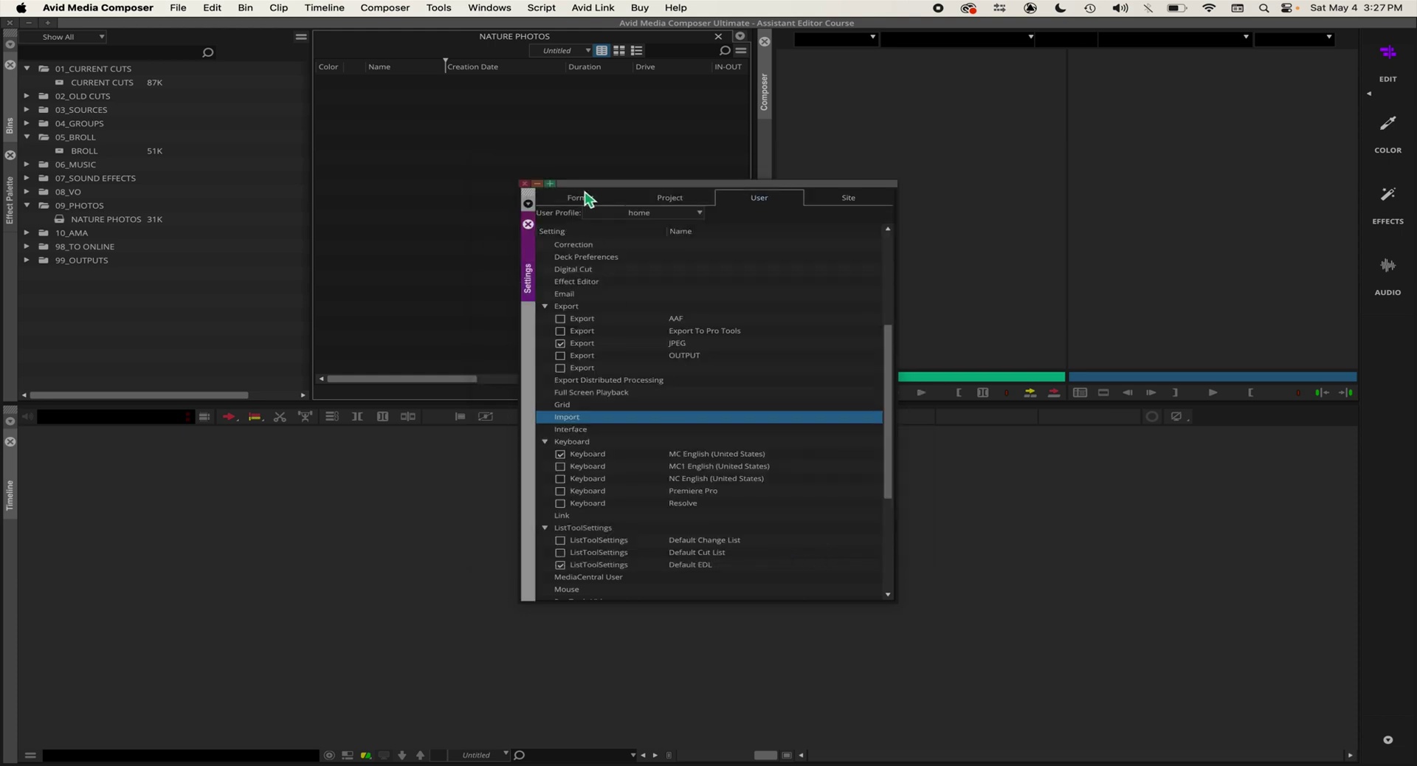
Close Settings and open the Source Browser from the NATURE PHOTOS bin's Input menu
{"action": "left_click", "coordinate": [528, 224]}
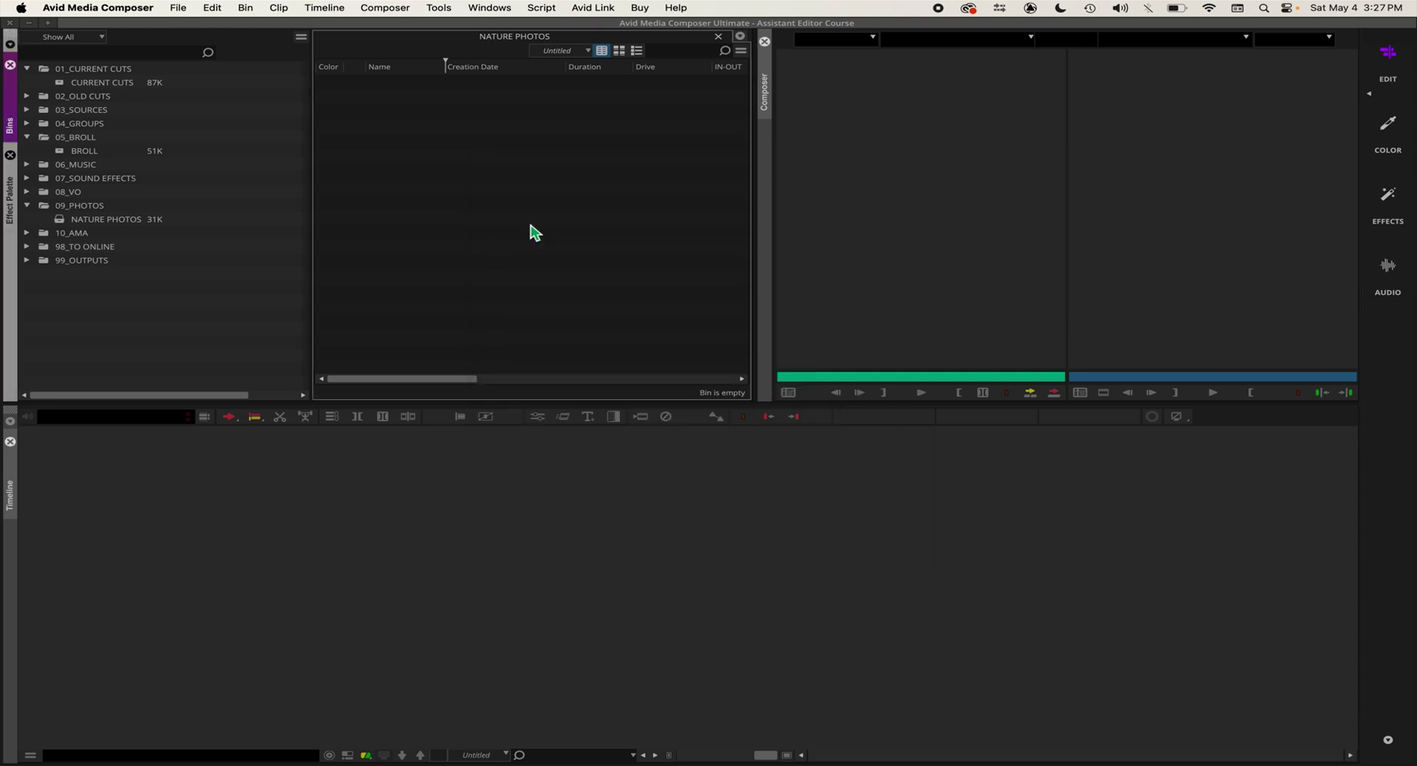
{"action": "right_click", "coordinate": [509, 179]}
{"action": "mouse_move", "coordinate": [579, 193]}
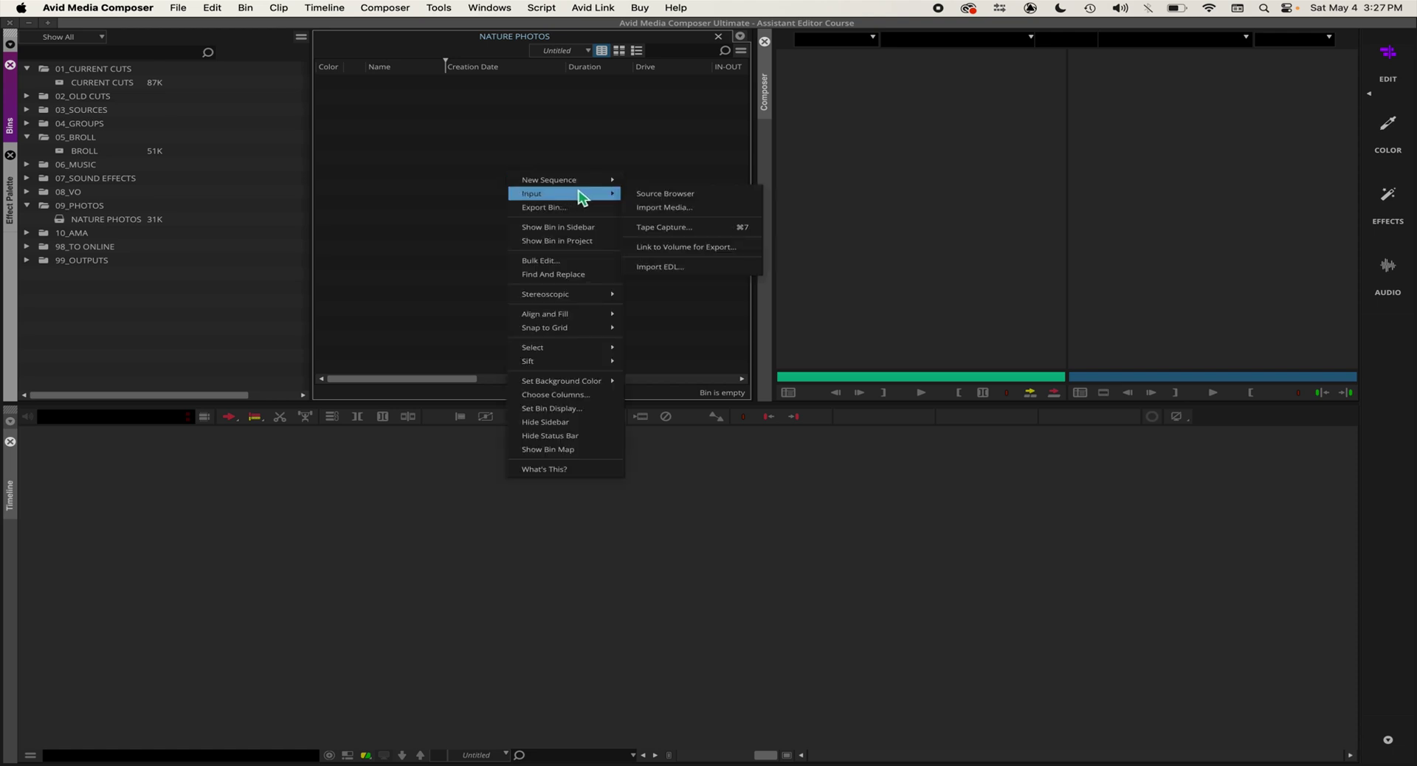
{"action": "left_click", "coordinate": [673, 195]}
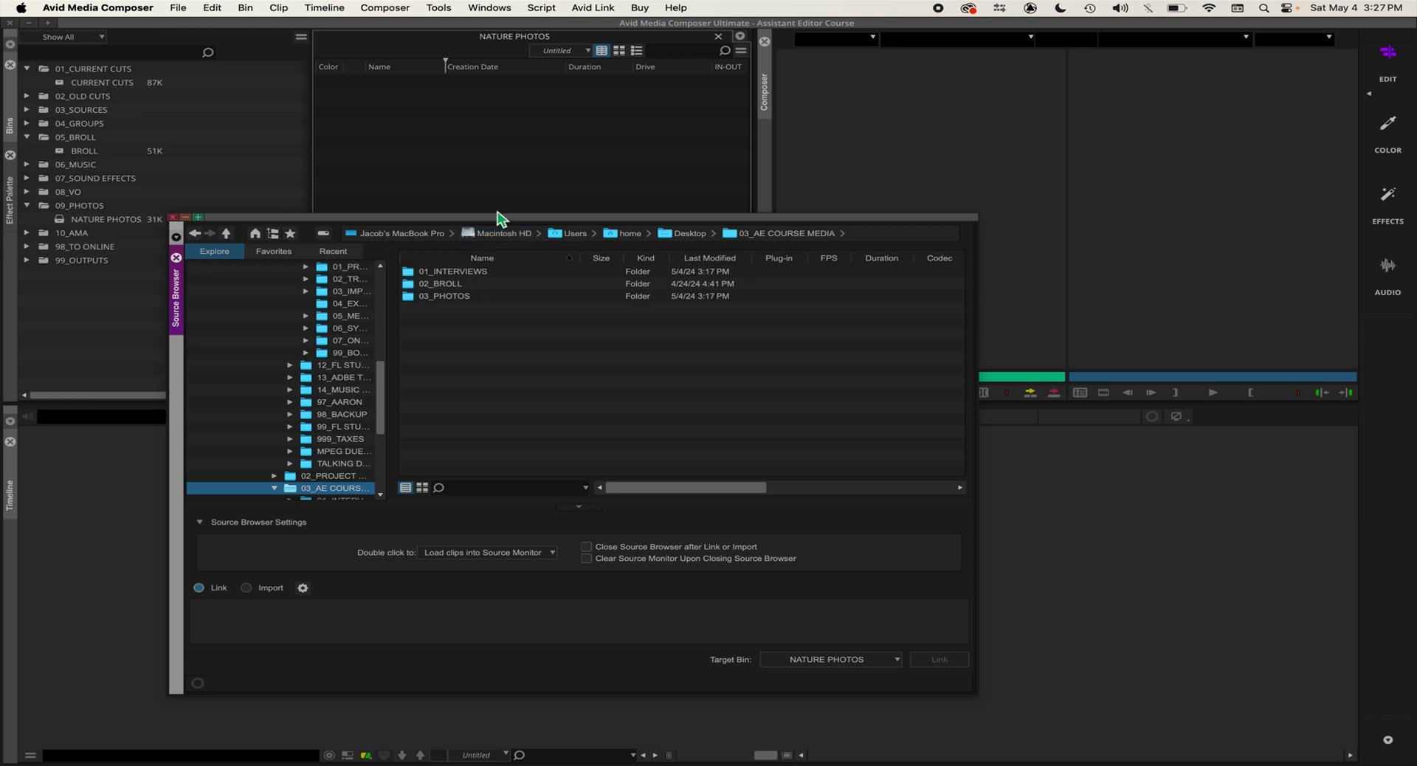
Open the 03_PHOTOS folder in the Source Browser and select IMG_4662.jpg
{"action": "left_click_drag", "start_coordinate": [499, 219], "coordinate": [529, 194]}
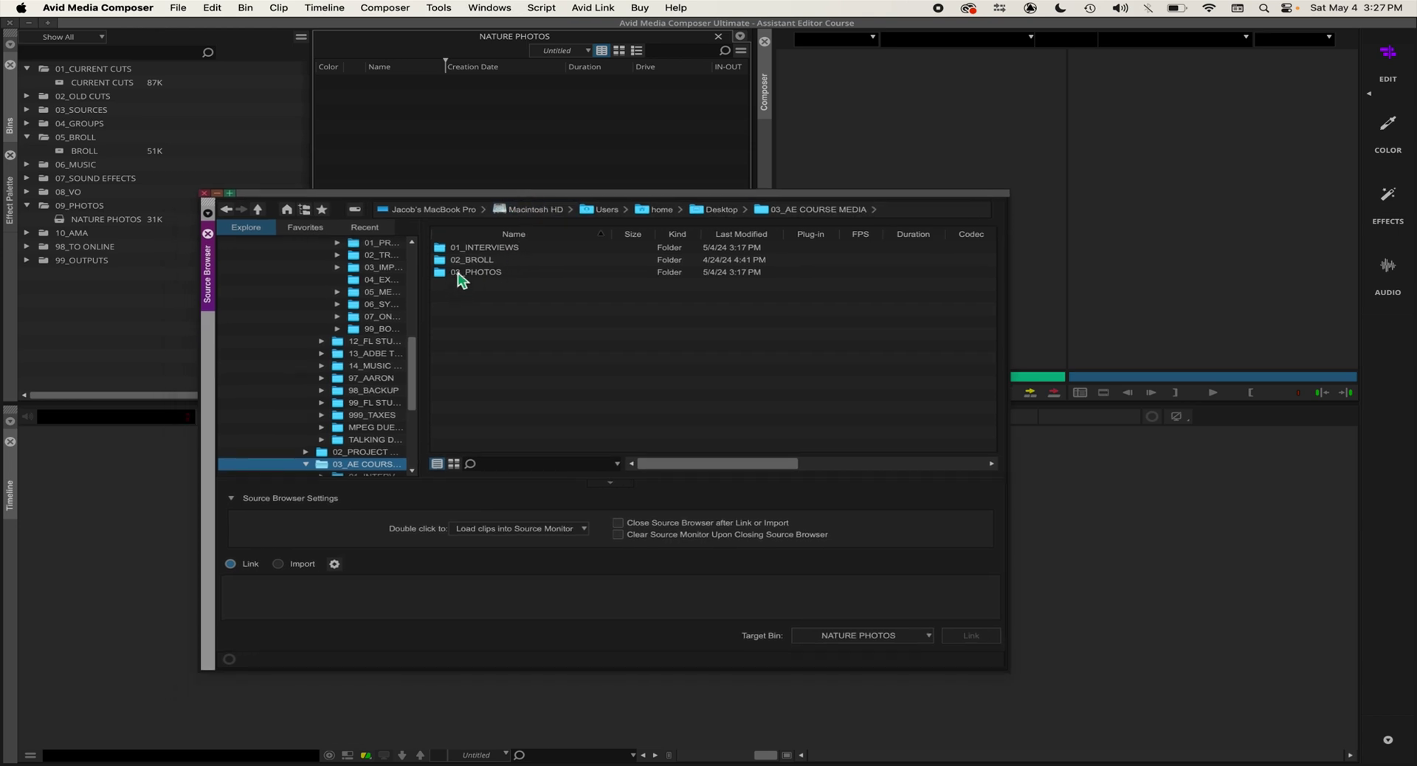
{"action": "double_click", "coordinate": [458, 272]}
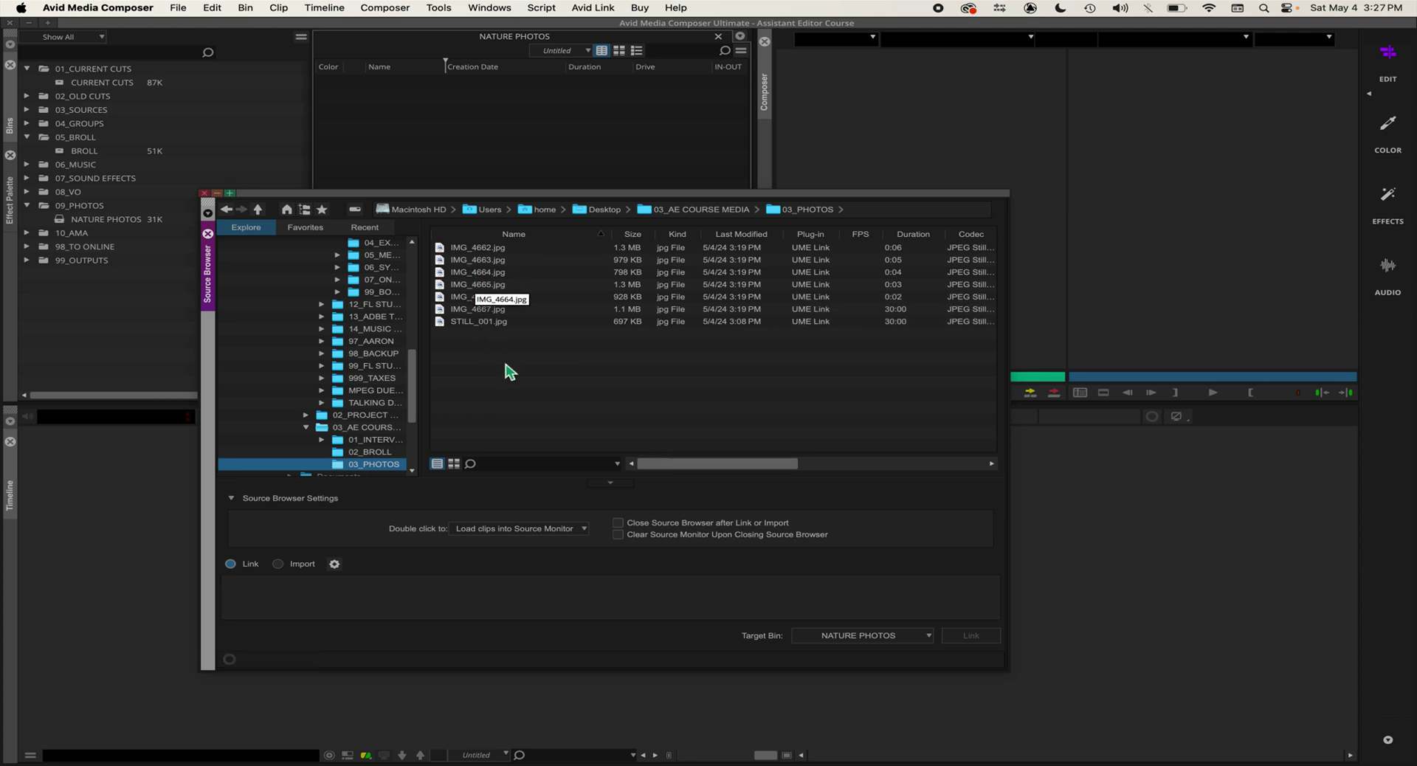
{"action": "left_click", "coordinate": [462, 251]}
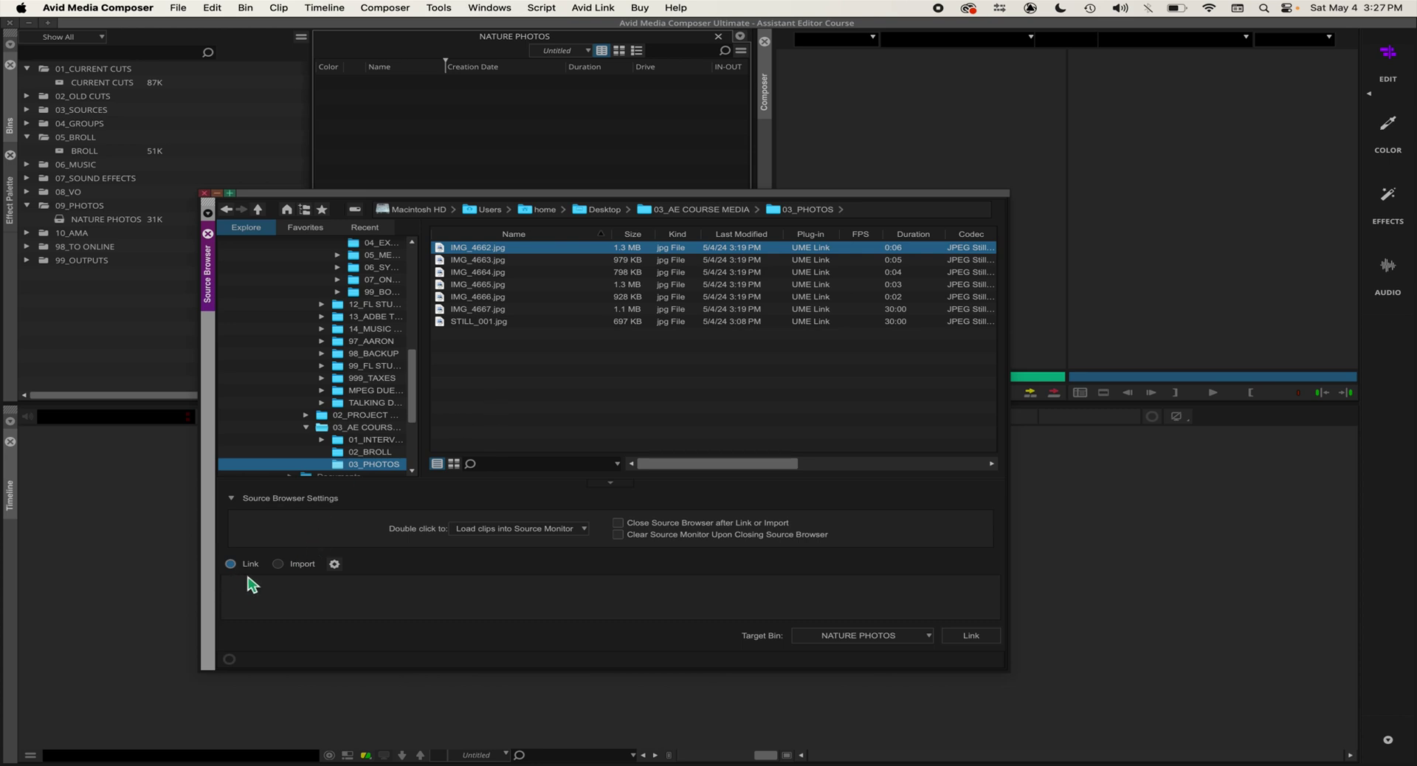
Set the Source Browser to Import at DNxHD HQ, closing itself and clearing the source monitor afterwards
{"action": "left_click", "coordinate": [278, 564]}
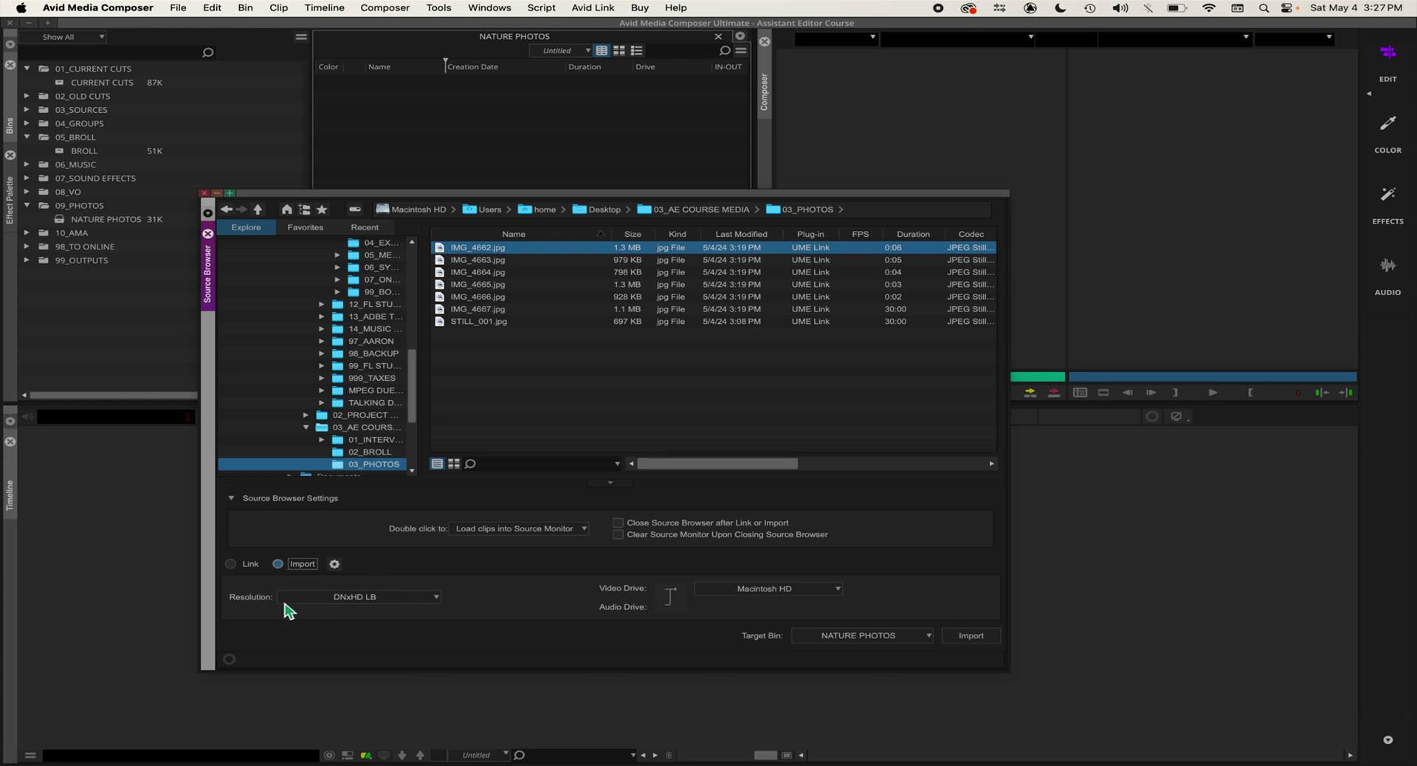
{"action": "left_click", "coordinate": [399, 600]}
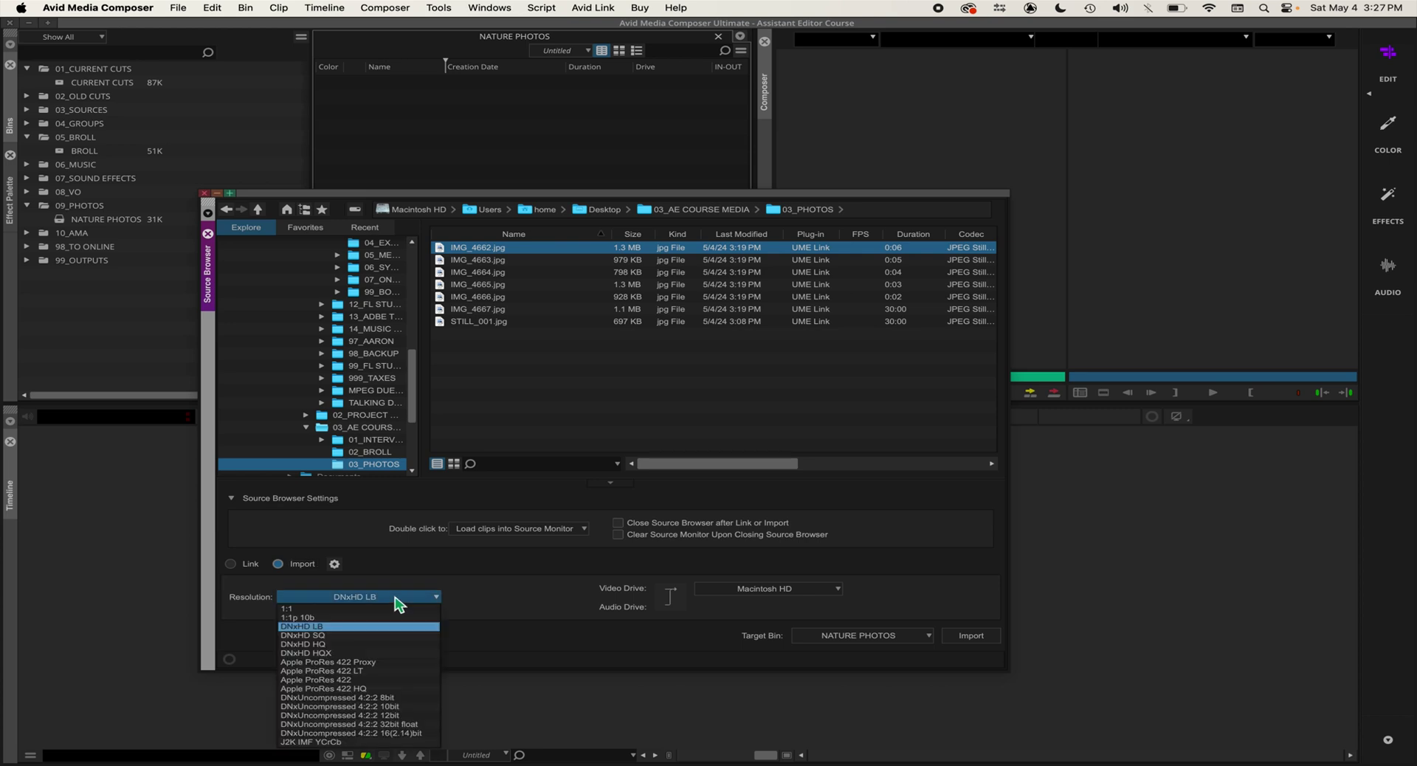
{"action": "left_click", "coordinate": [336, 645]}
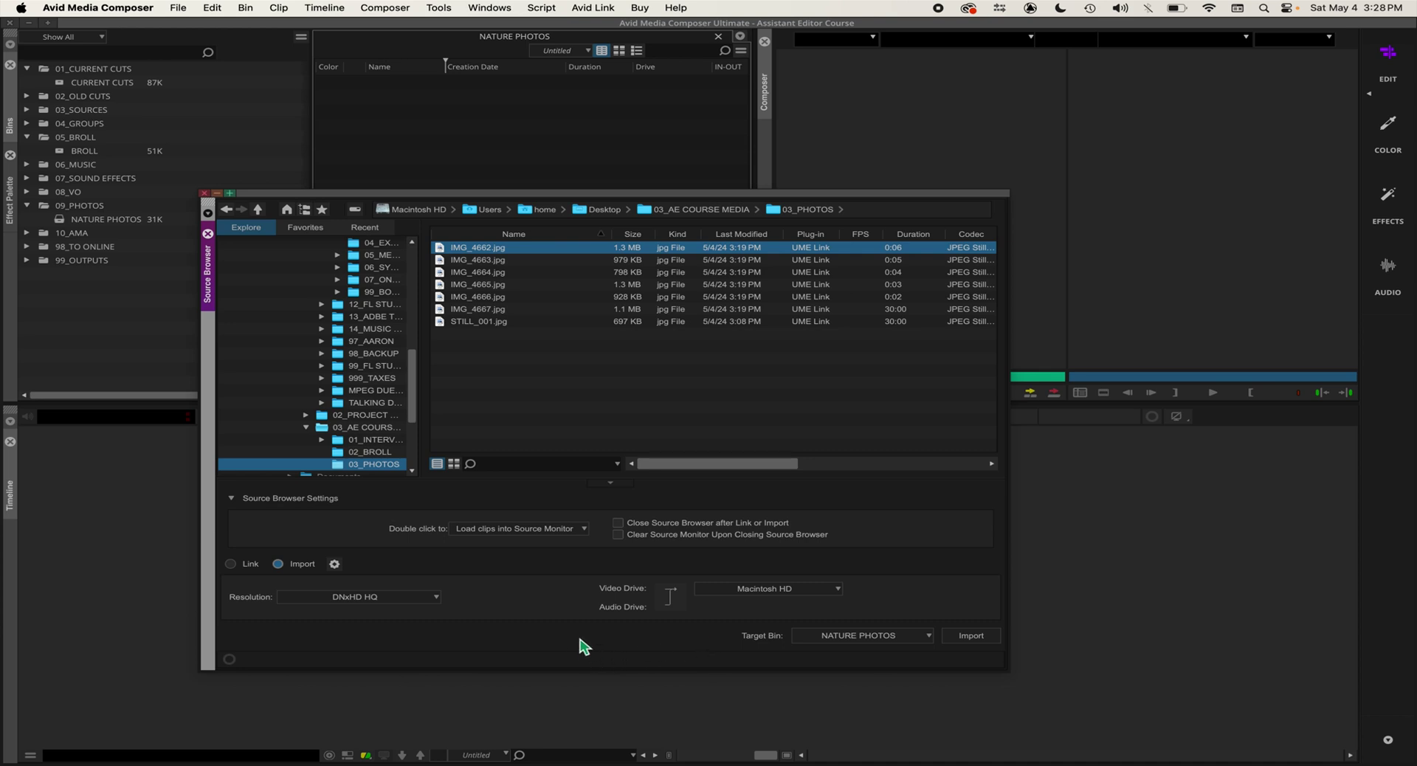
{"action": "left_click", "coordinate": [648, 524]}
{"action": "left_click", "coordinate": [698, 536]}
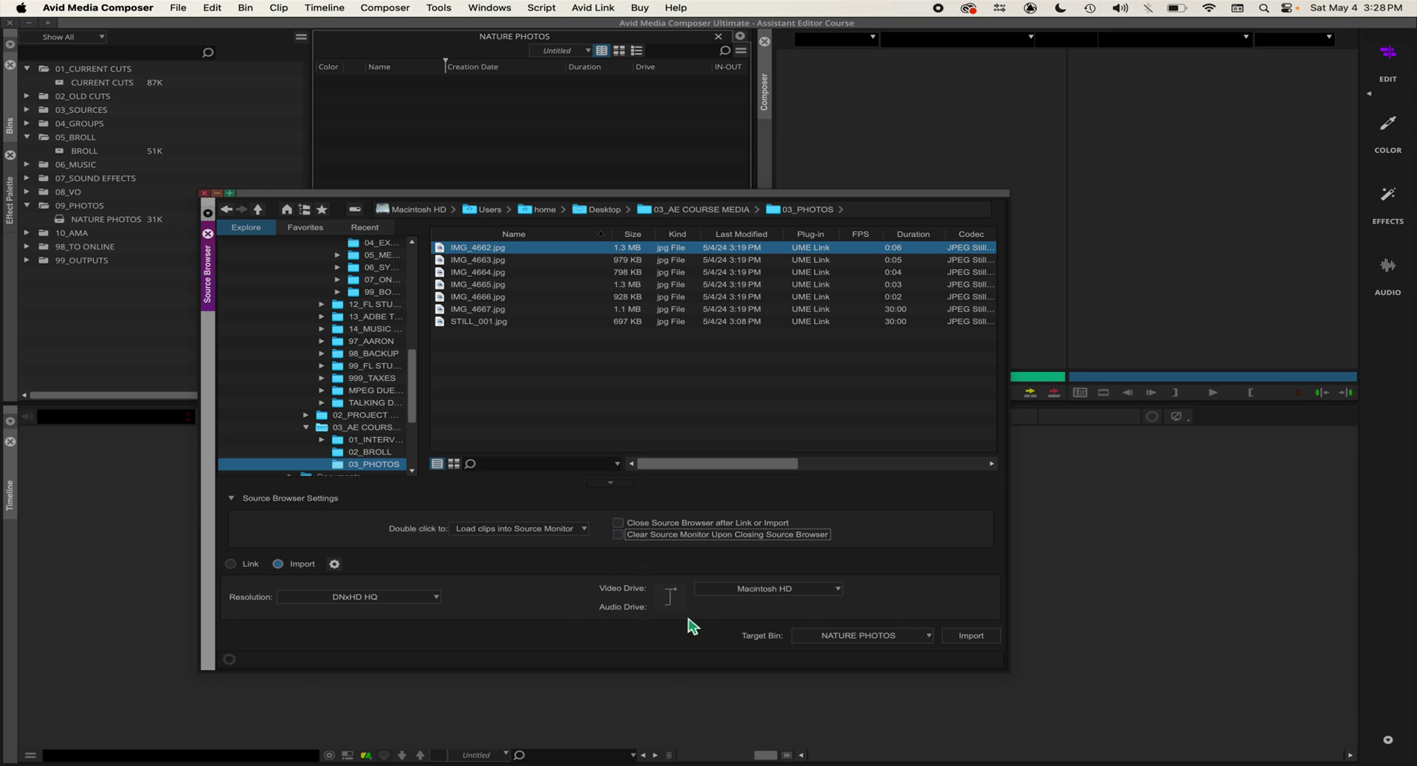
Import IMG_4662.jpg into NATURE PHOTOS and select the resulting 30:00 clip
{"action": "left_click", "coordinate": [982, 638]}
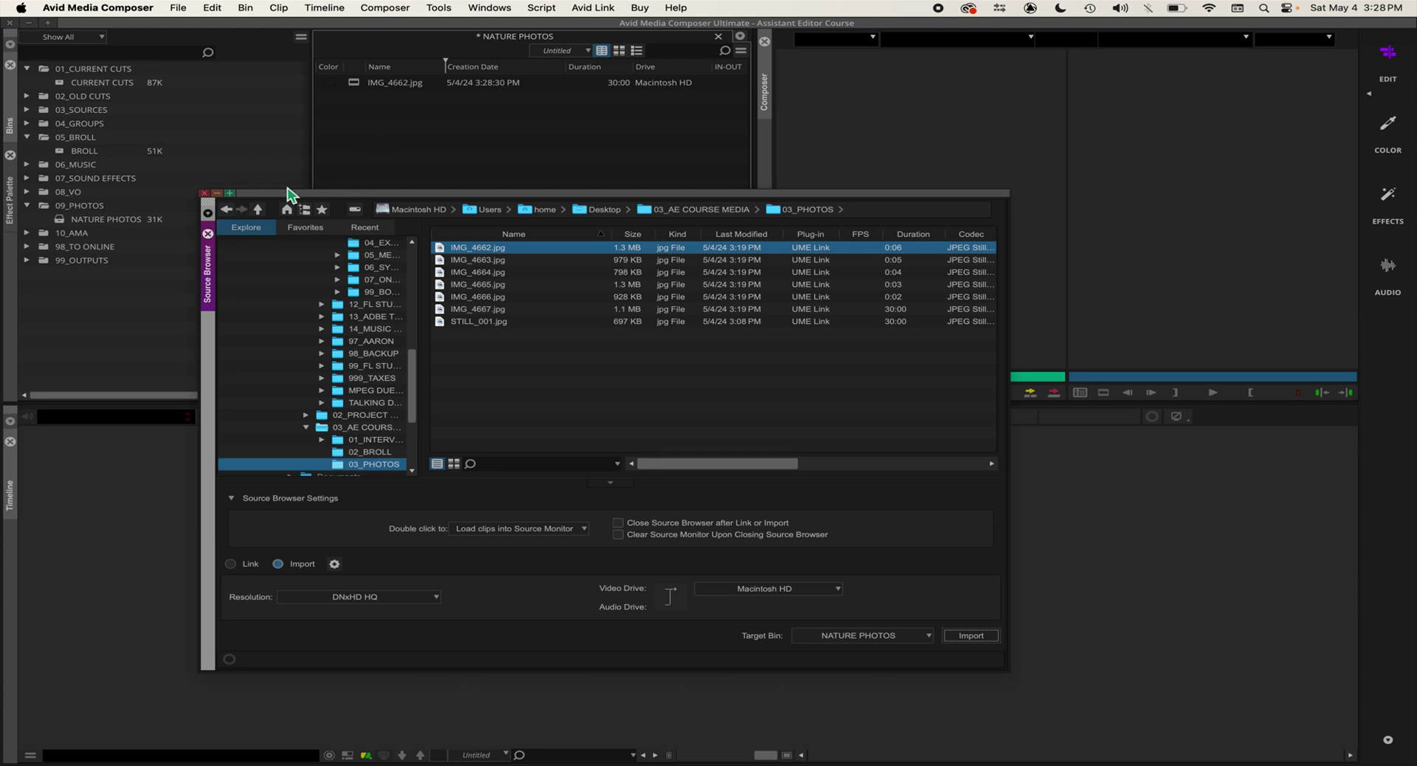
{"action": "left_click", "coordinate": [208, 235]}
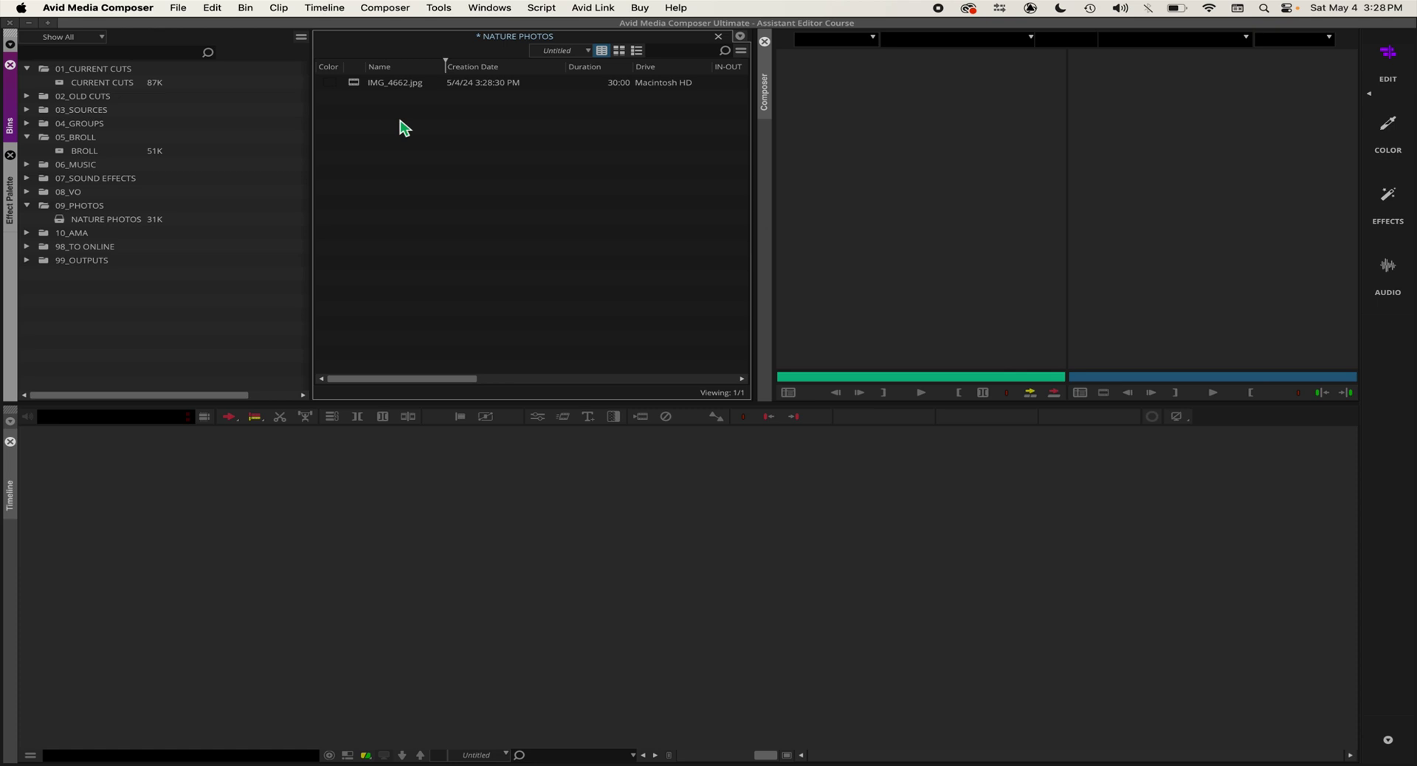
{"action": "left_click", "coordinate": [355, 86]}
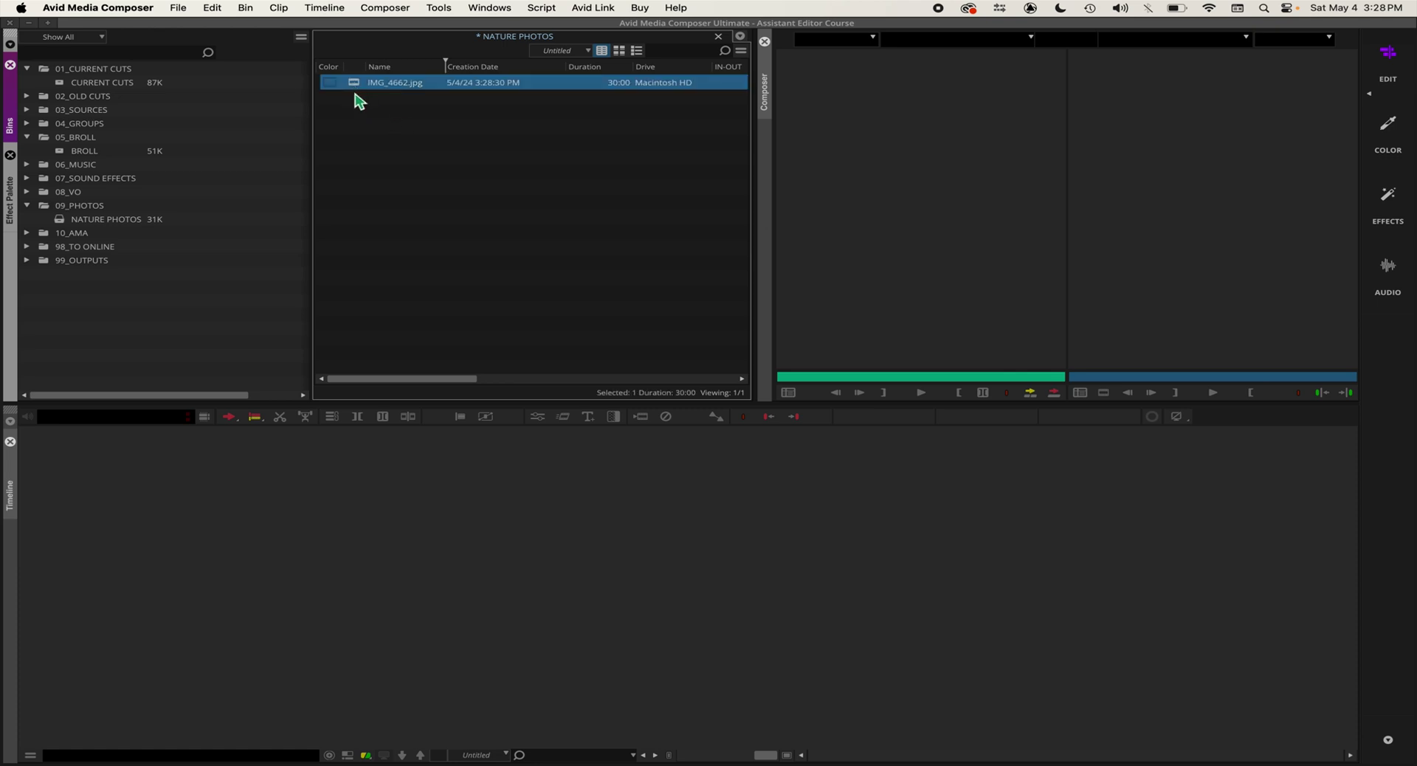
Load IMG_4662.jpg into the source monitor, then deselect it in the bin
{"action": "double_click", "coordinate": [355, 85]}
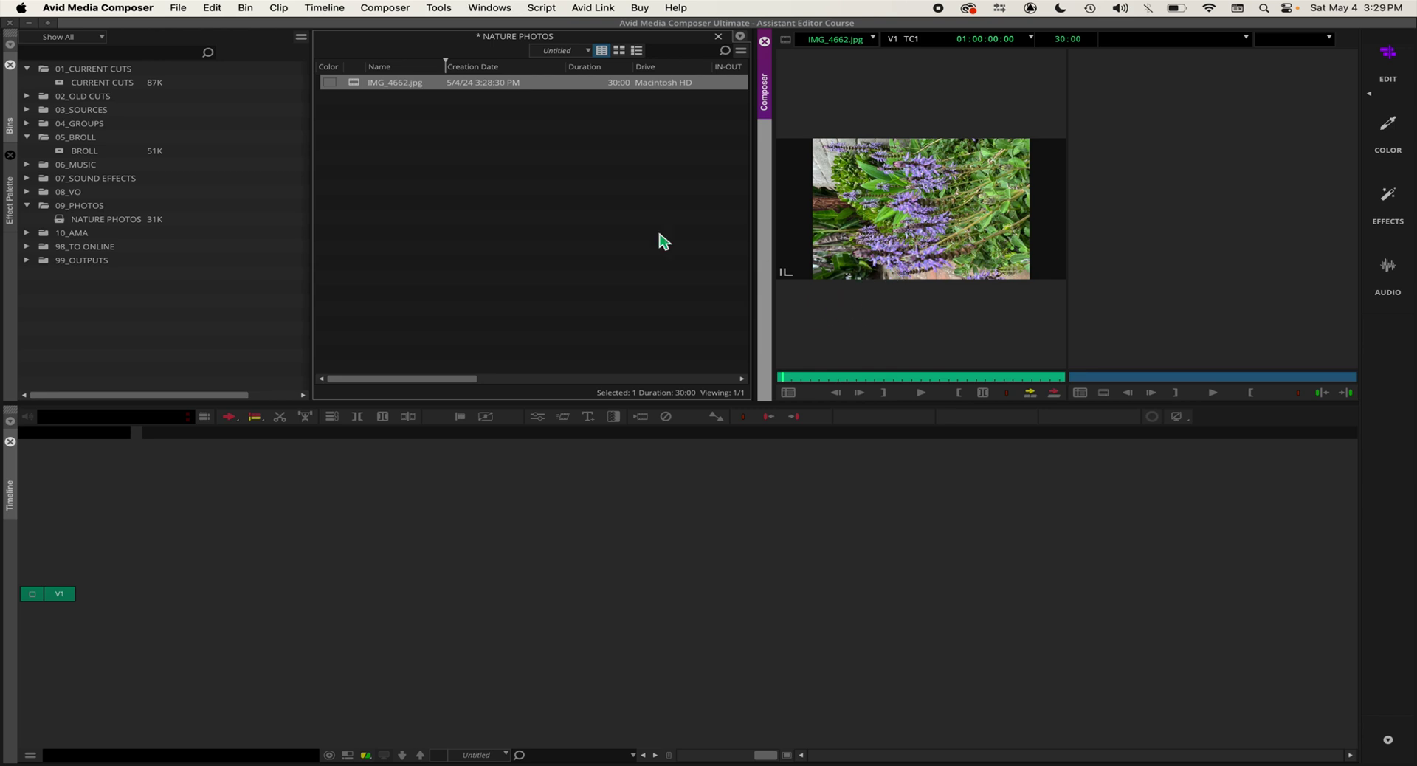
{"action": "left_click", "coordinate": [550, 191]}
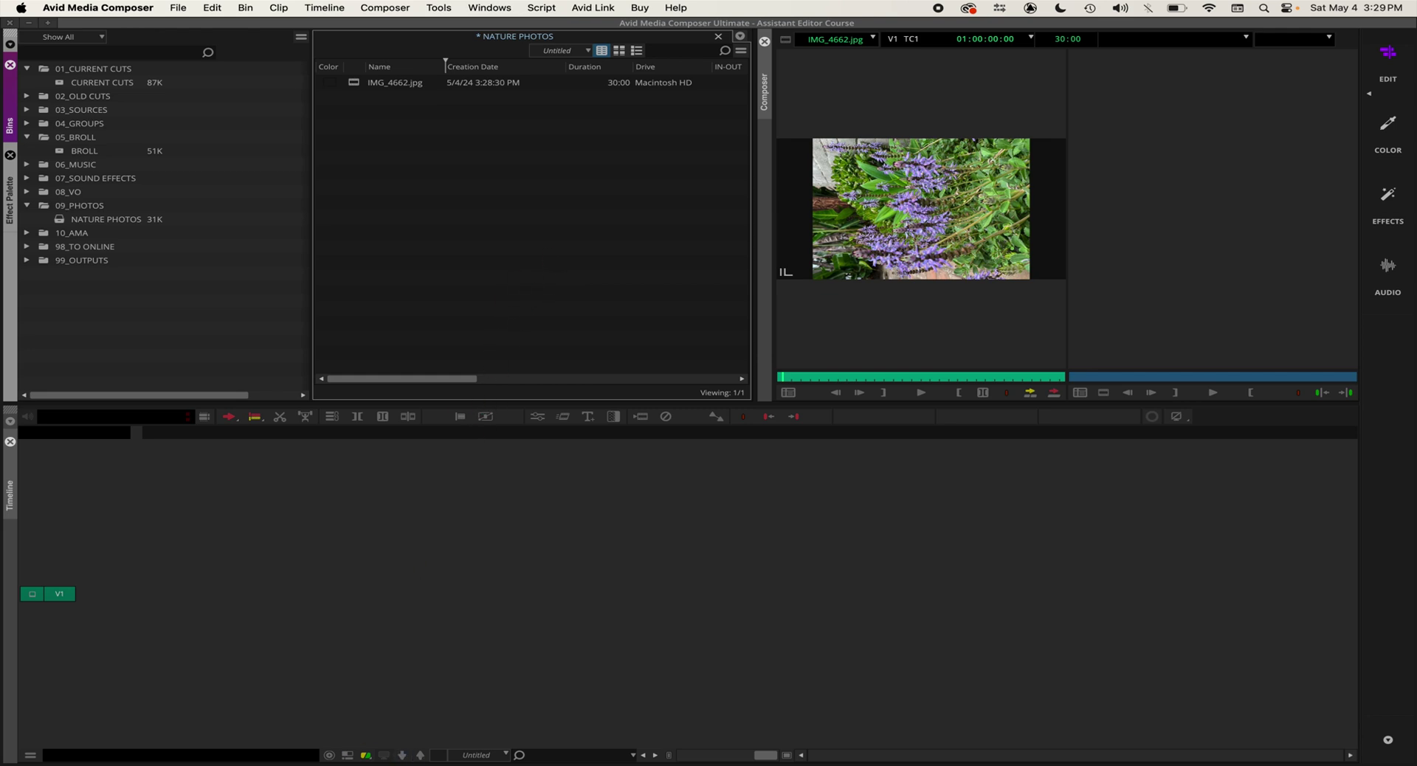
In Finder, open Desktop > 03_AE COURSE MEDIA > 03_PHOTOS
{"action": "left_click", "coordinate": [64, 744]}
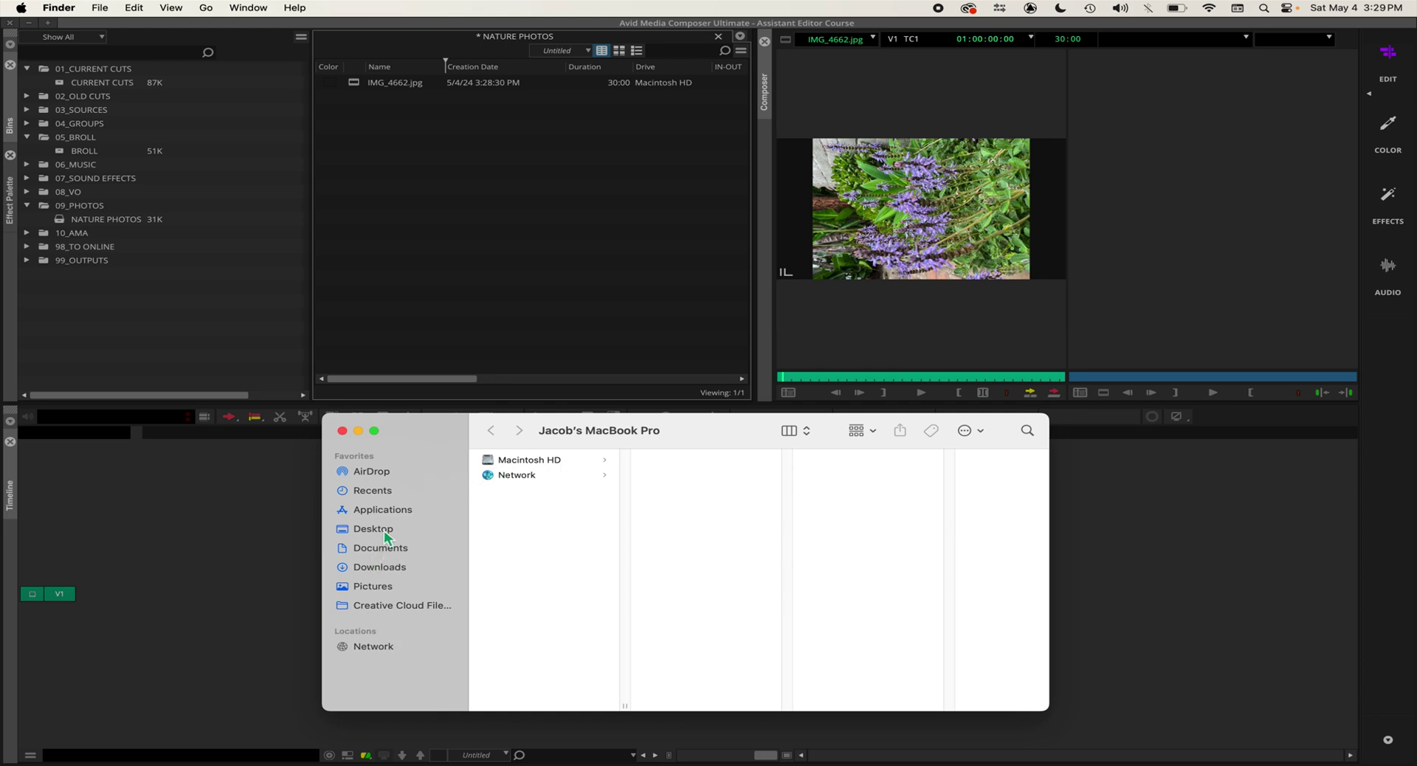
{"action": "left_click", "coordinate": [373, 528]}
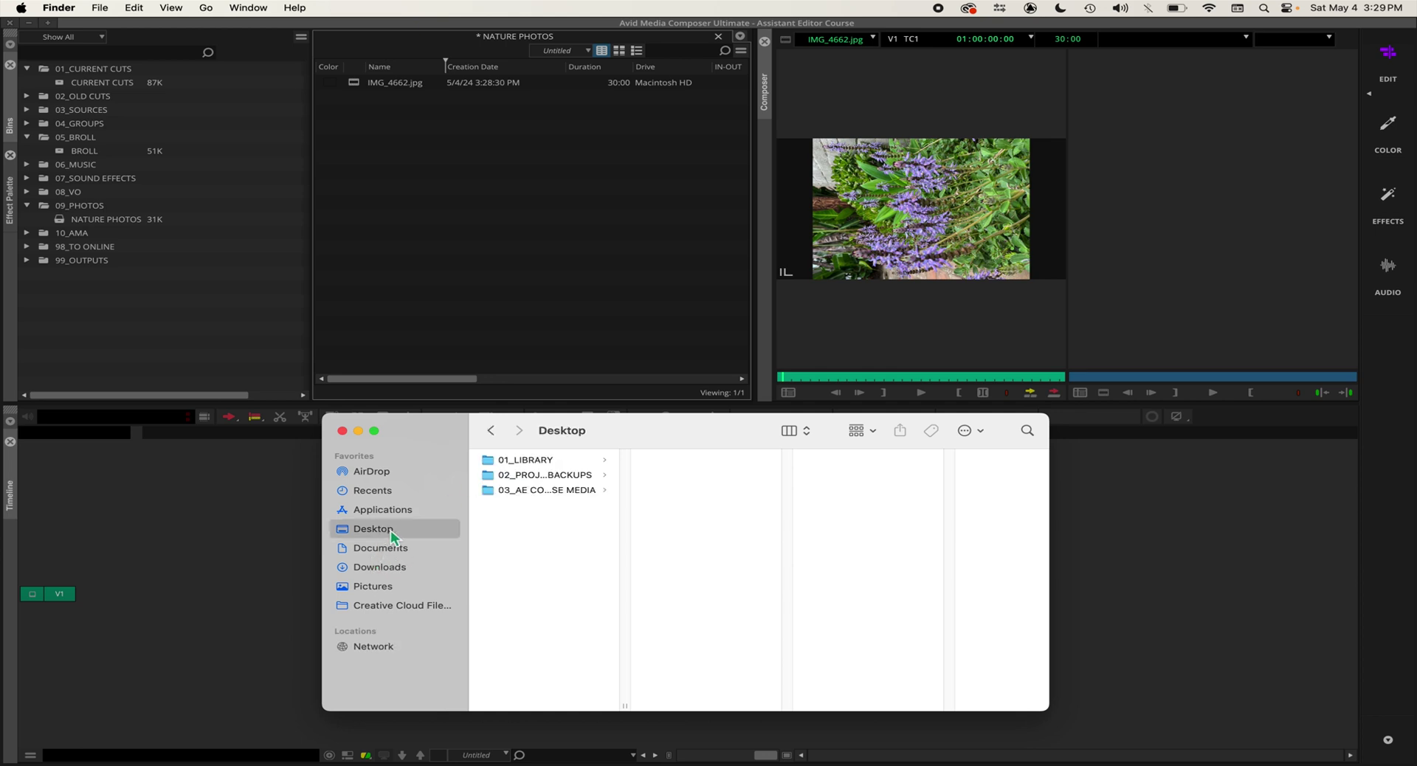
{"action": "left_click", "coordinate": [590, 490]}
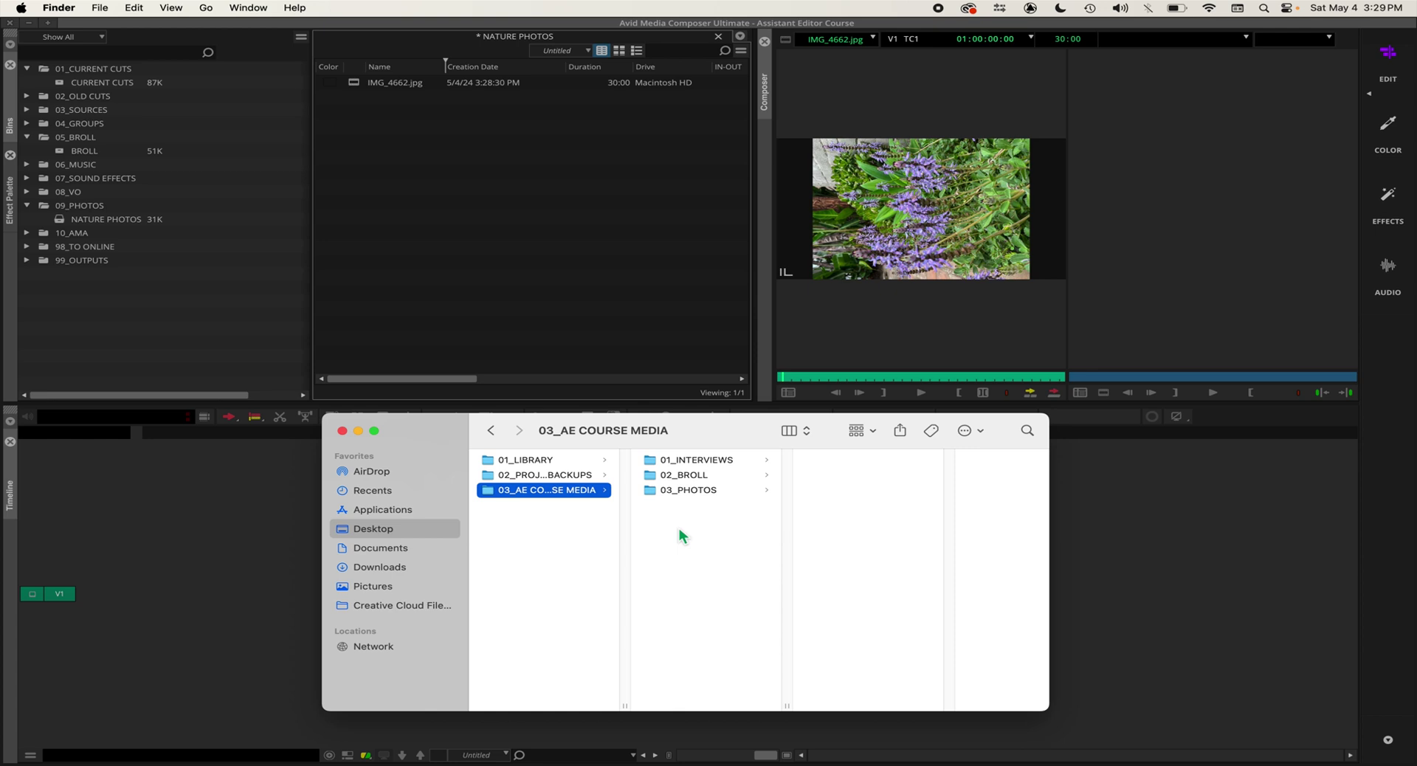
{"action": "left_click", "coordinate": [745, 491]}
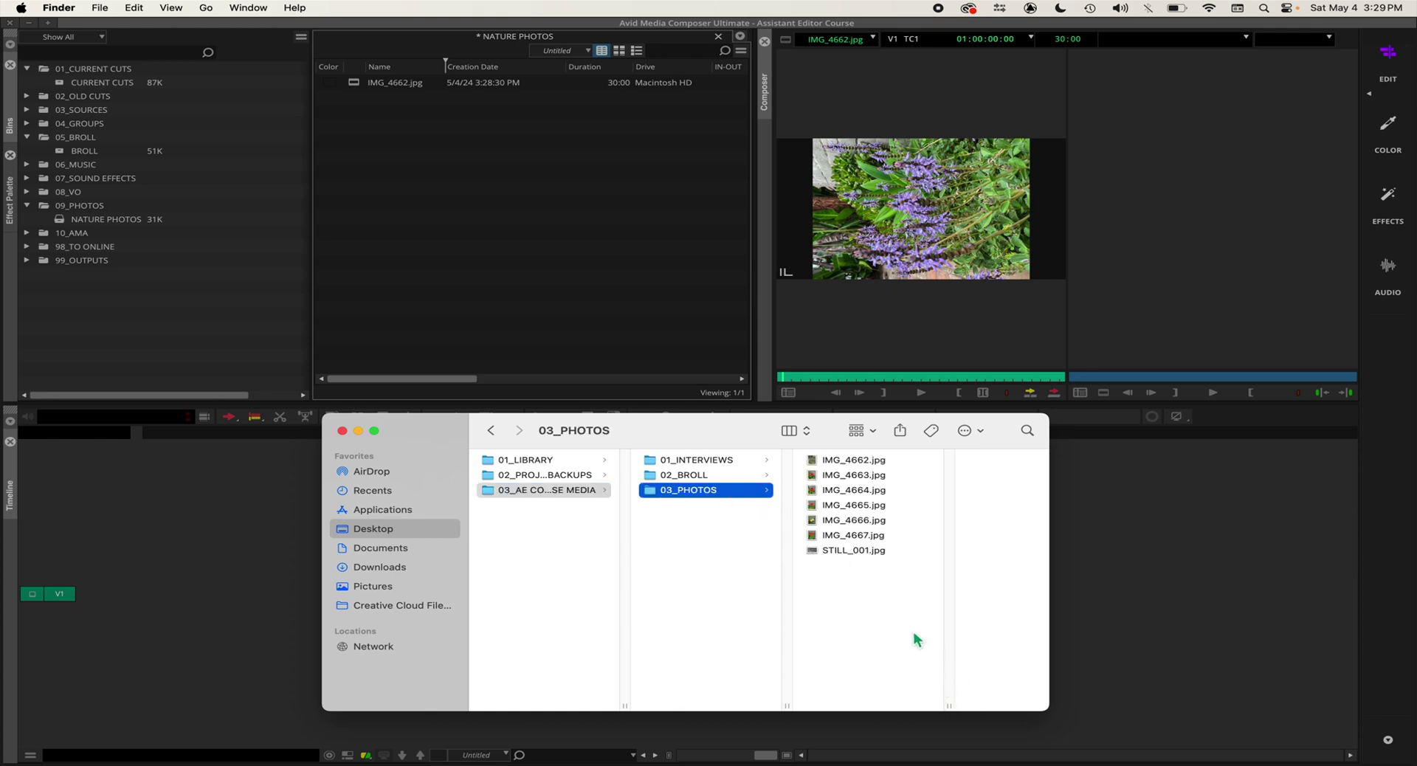
Select the five files IMG_4663.jpg through IMG_4667.jpg
{"action": "left_click", "coordinate": [820, 475]}
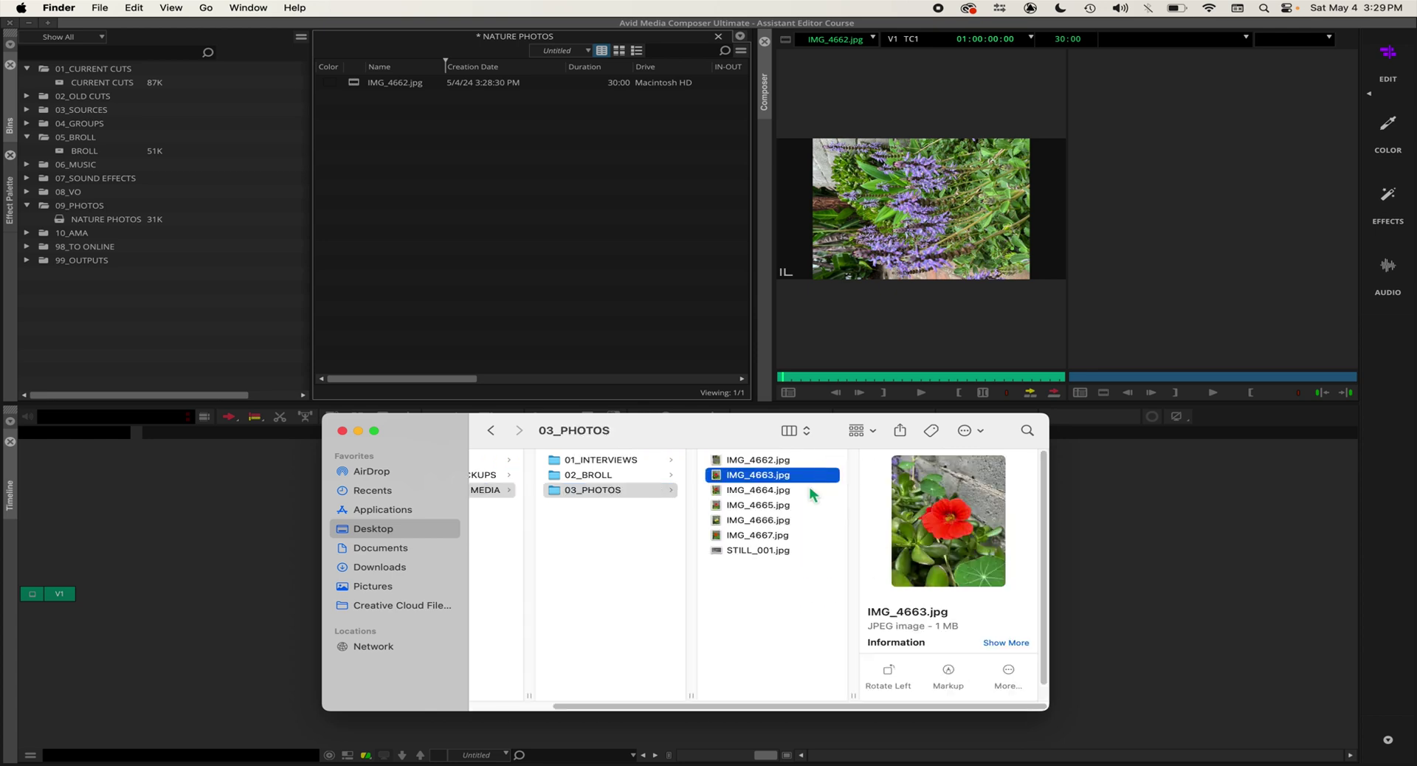
{"action": "left_click", "coordinate": [766, 541], "text": "shift"}
{"action": "left_click_drag", "start_coordinate": [429, 435], "coordinate": [475, 470]}
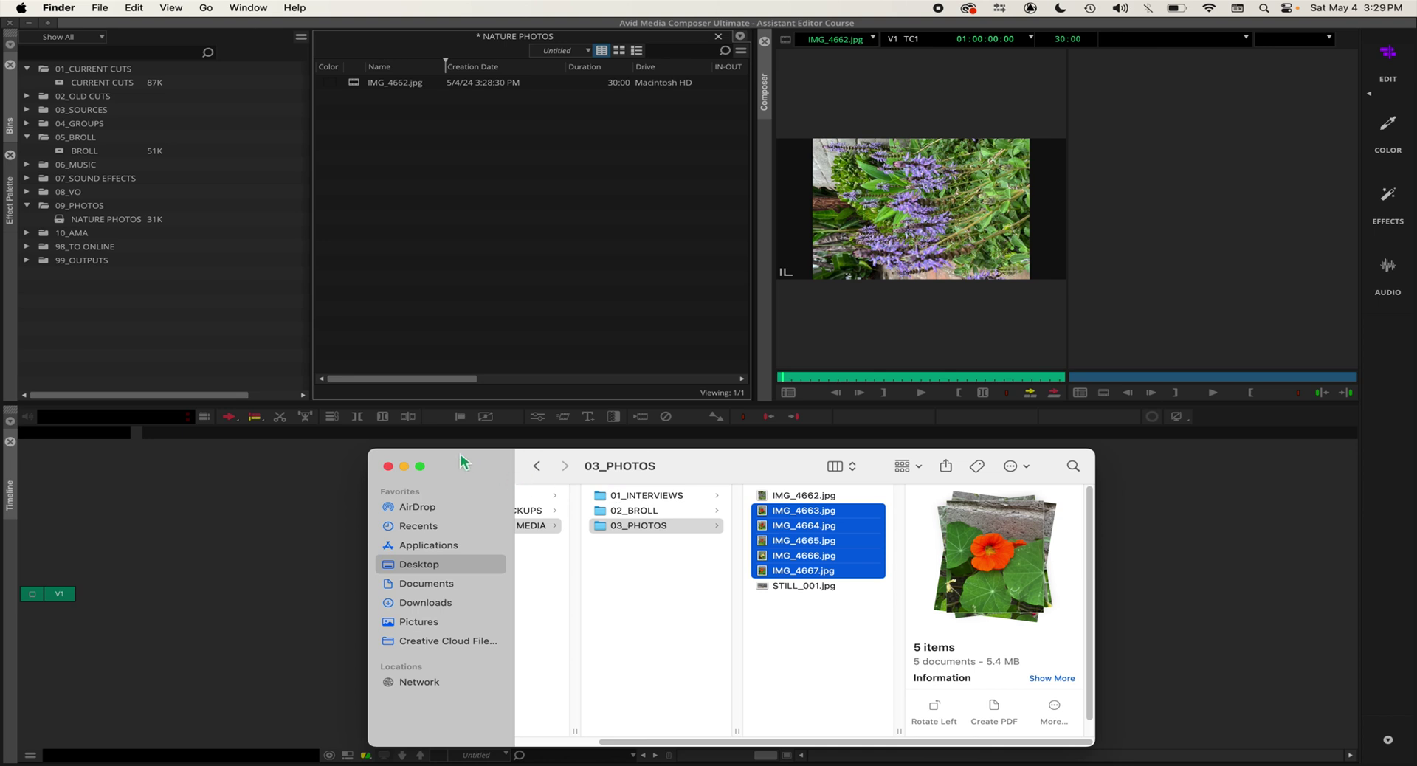
In Media Creation, apply the DNxHD HQ, Macintosh HD import settings to all media types, then view the Render settings
{"action": "left_click", "coordinate": [470, 280]}
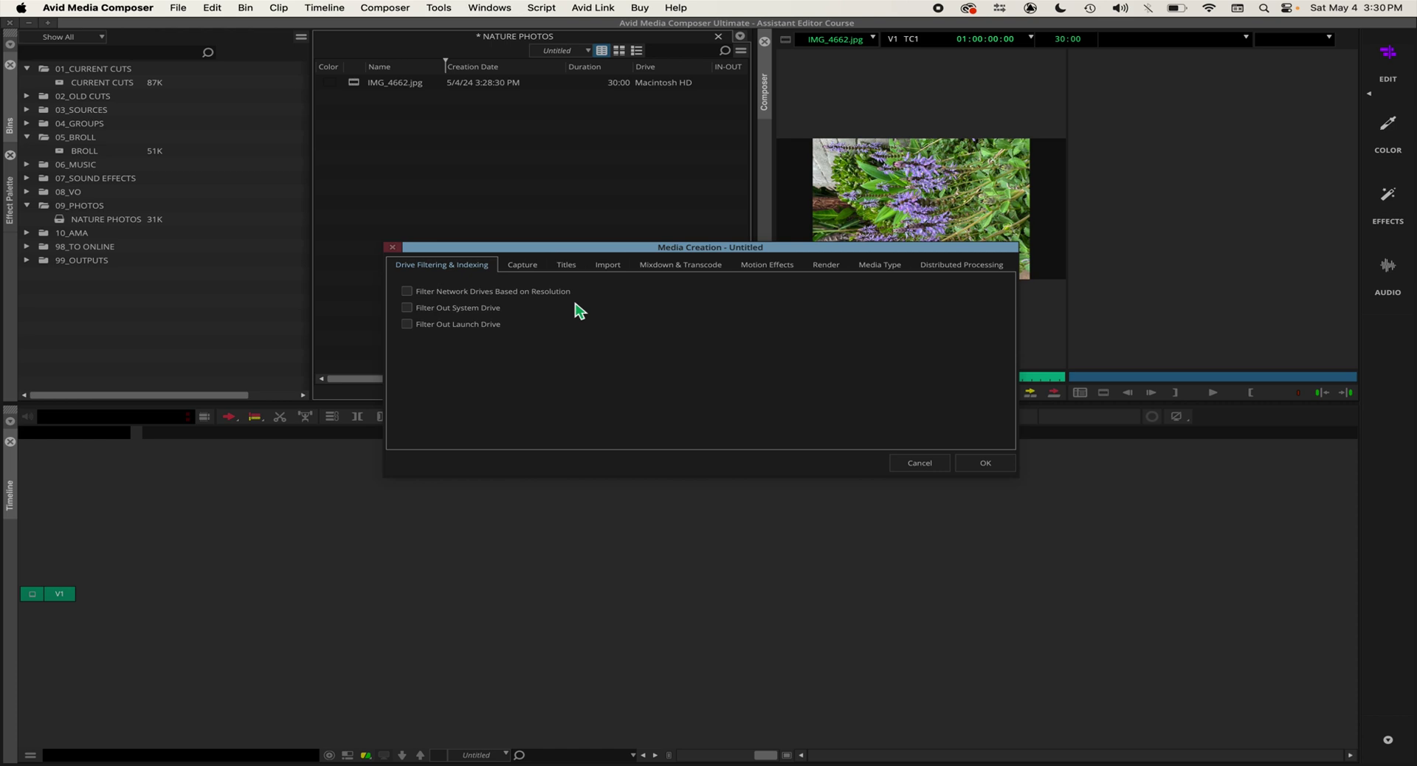
{"action": "left_click", "coordinate": [610, 270]}
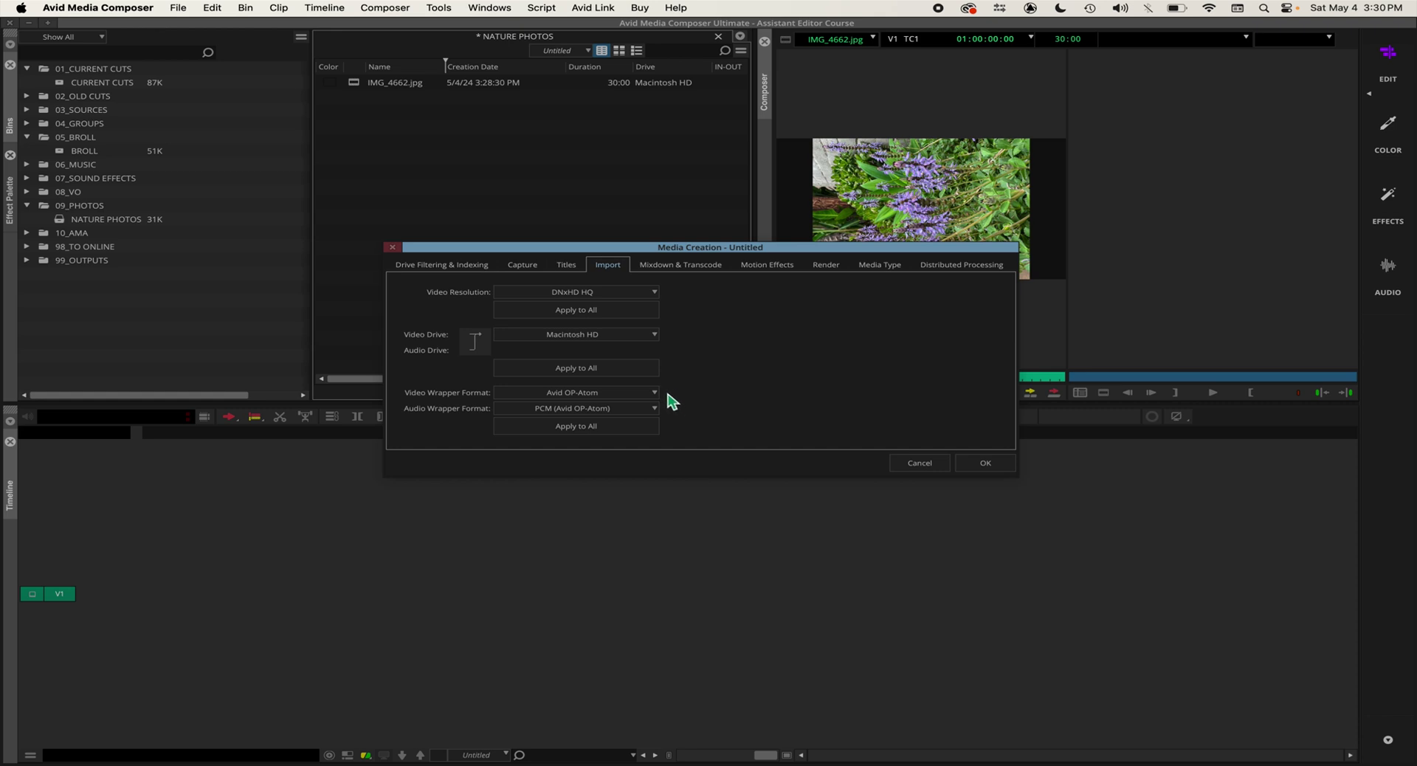
{"action": "left_click", "coordinate": [605, 426]}
{"action": "left_click", "coordinate": [827, 267]}
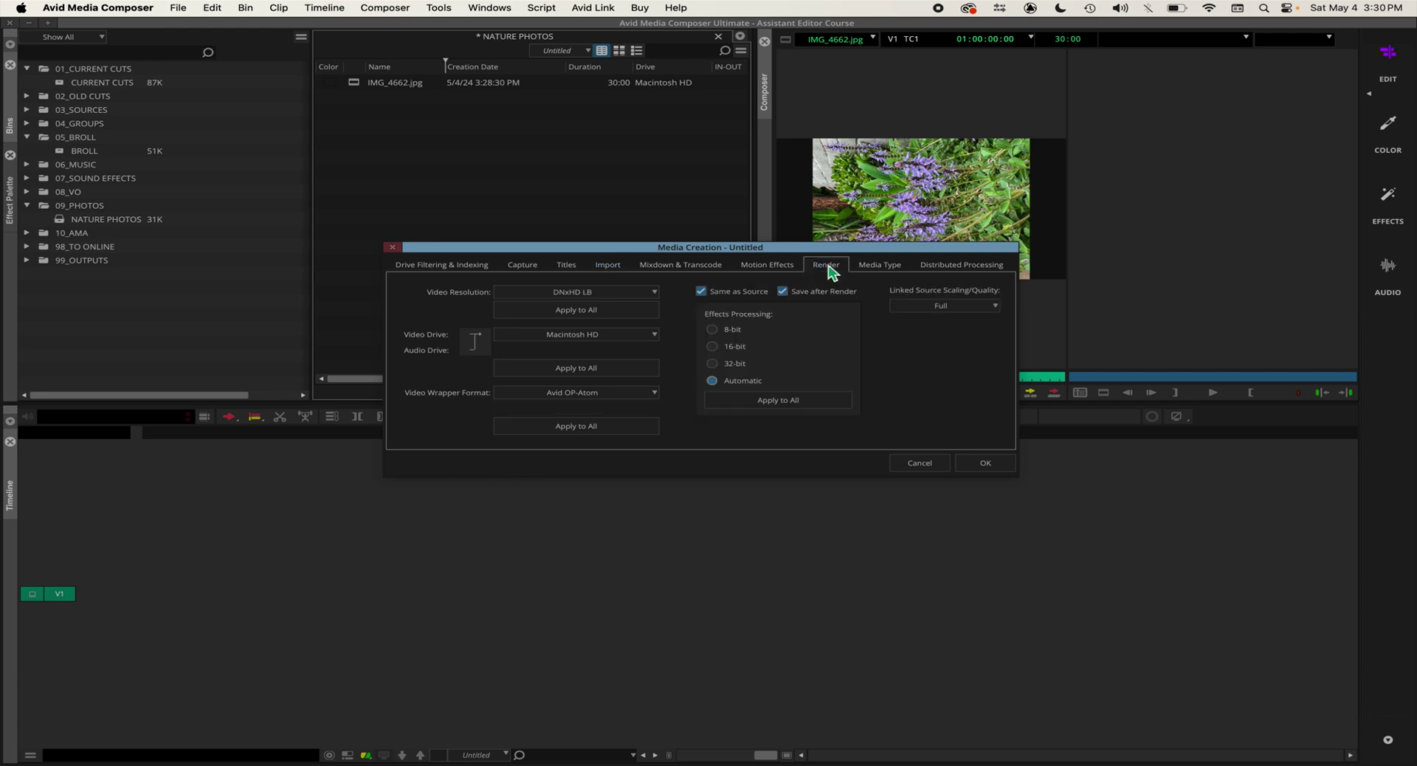
Keep Macintosh HD as the video drive for render and import, then confirm Media Creation with OK
{"action": "left_click", "coordinate": [633, 338]}
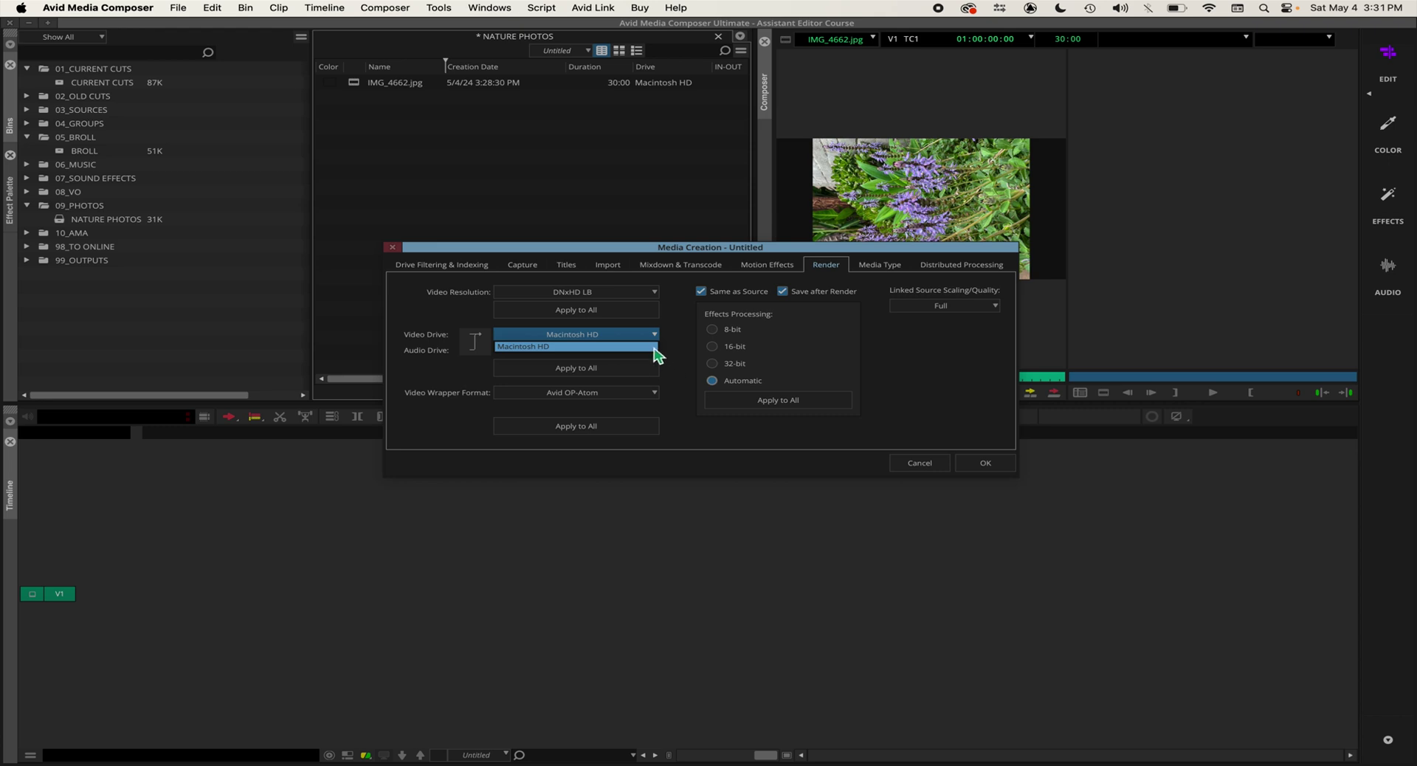
{"action": "left_click", "coordinate": [681, 361]}
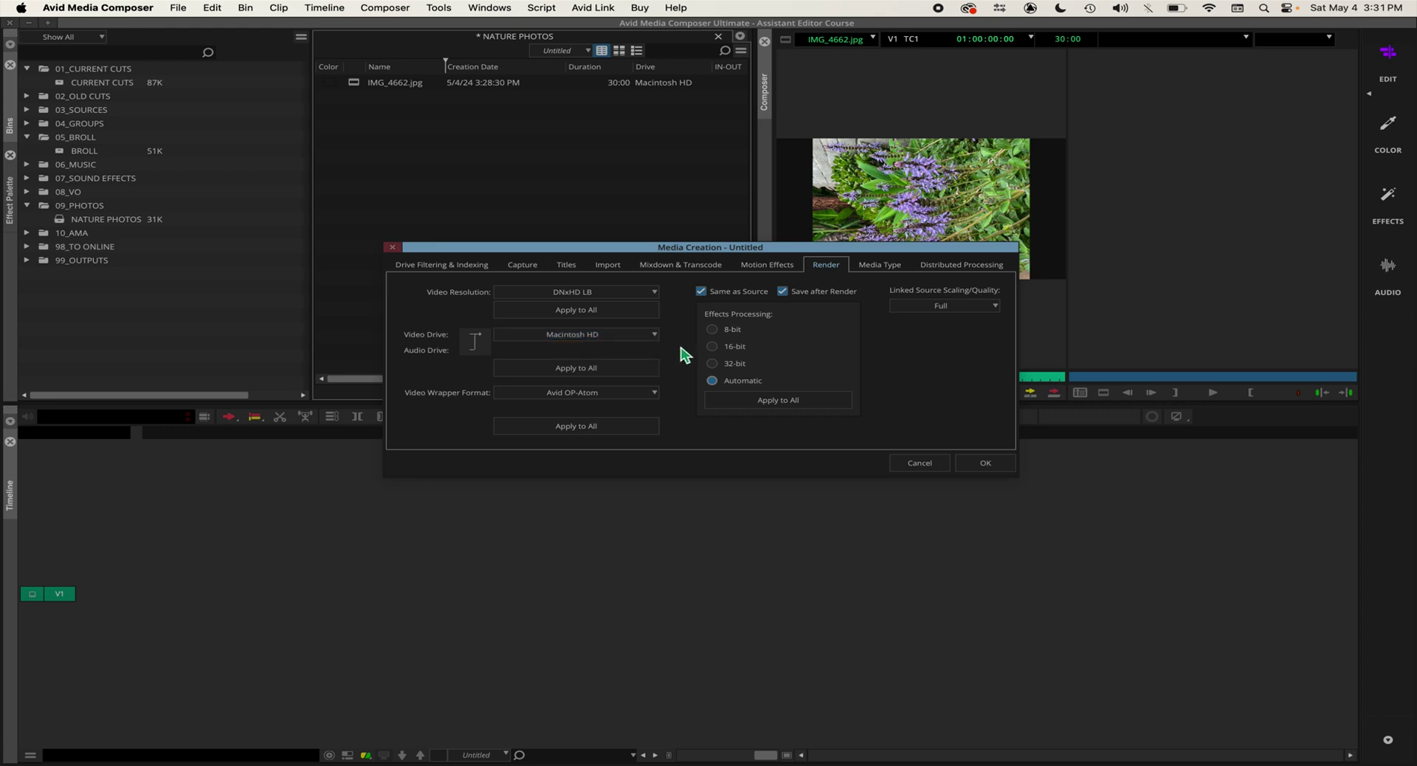
{"action": "left_click", "coordinate": [613, 268]}
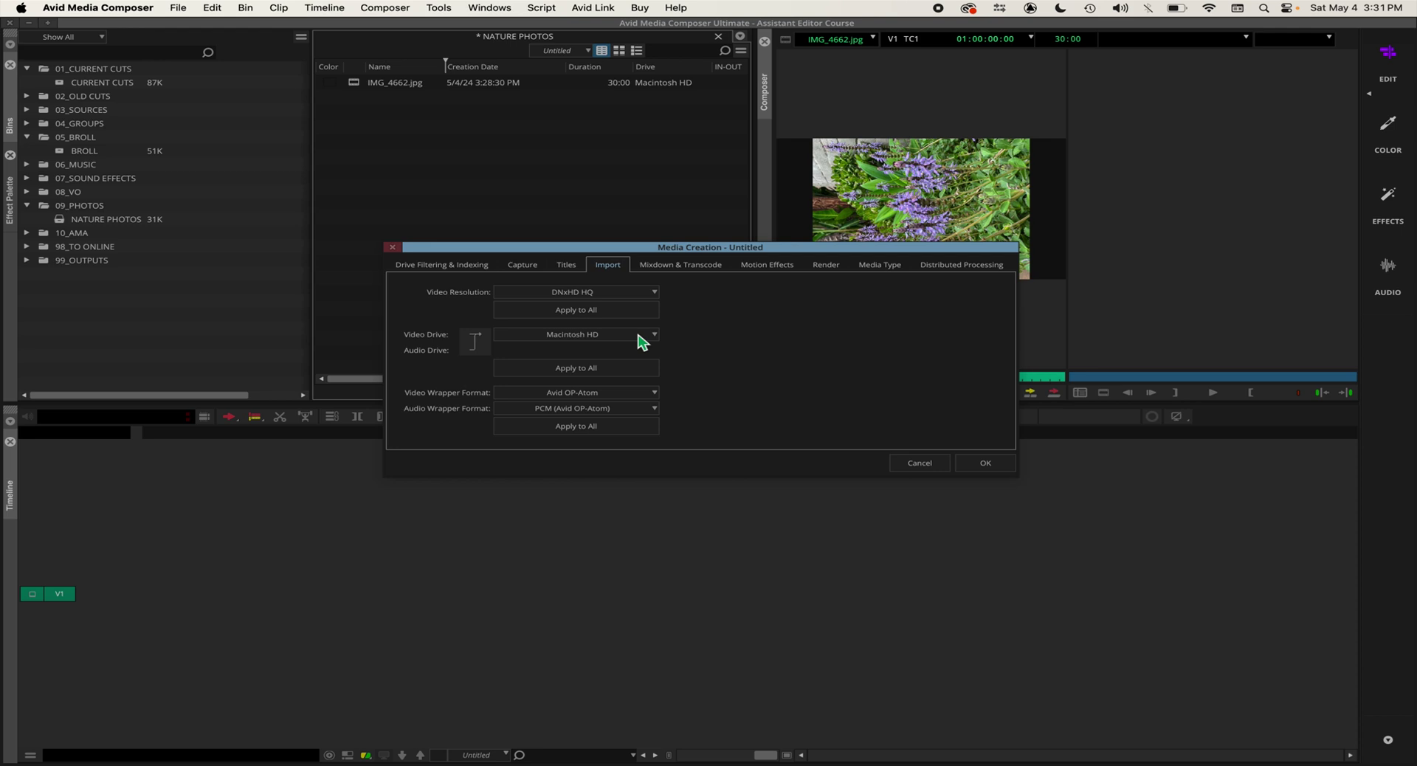
{"action": "left_click", "coordinate": [639, 337]}
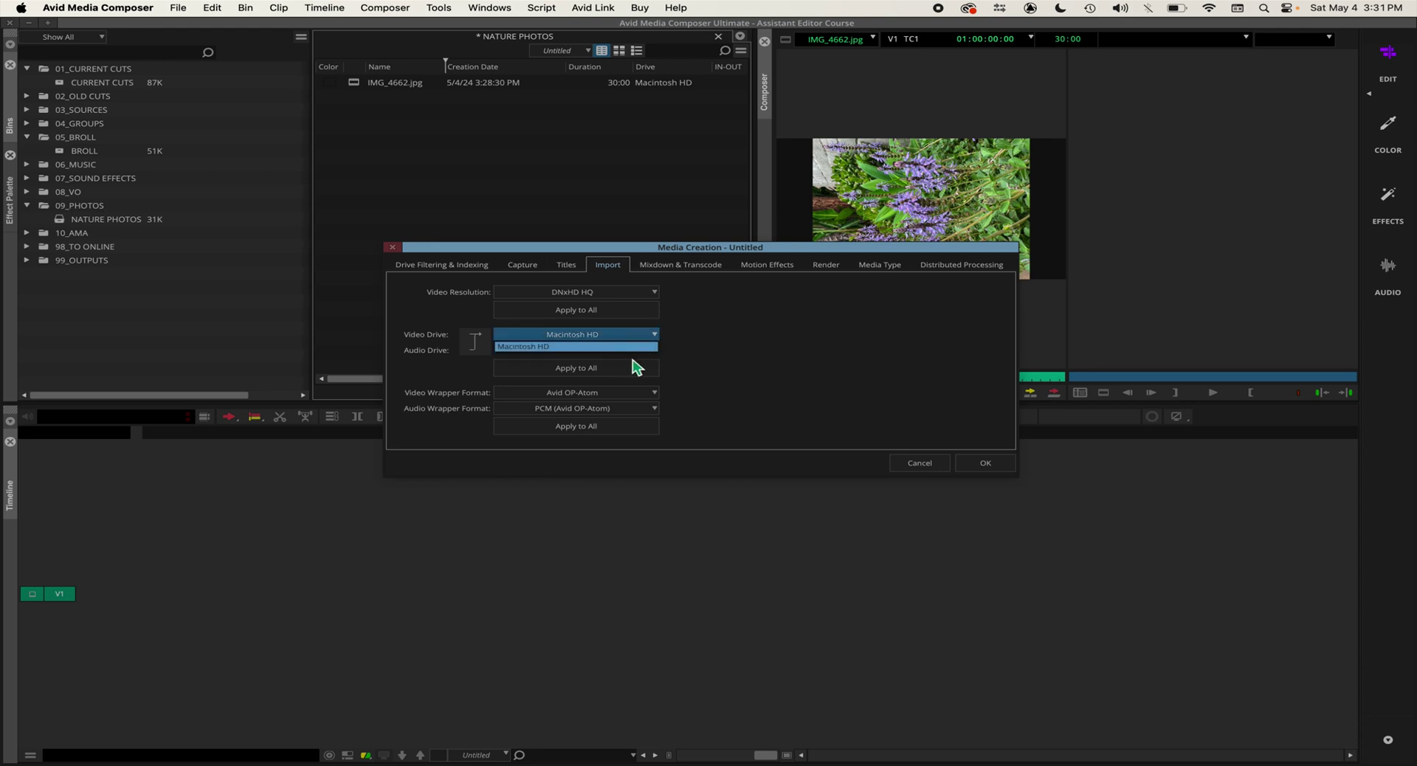
{"action": "left_click", "coordinate": [704, 361]}
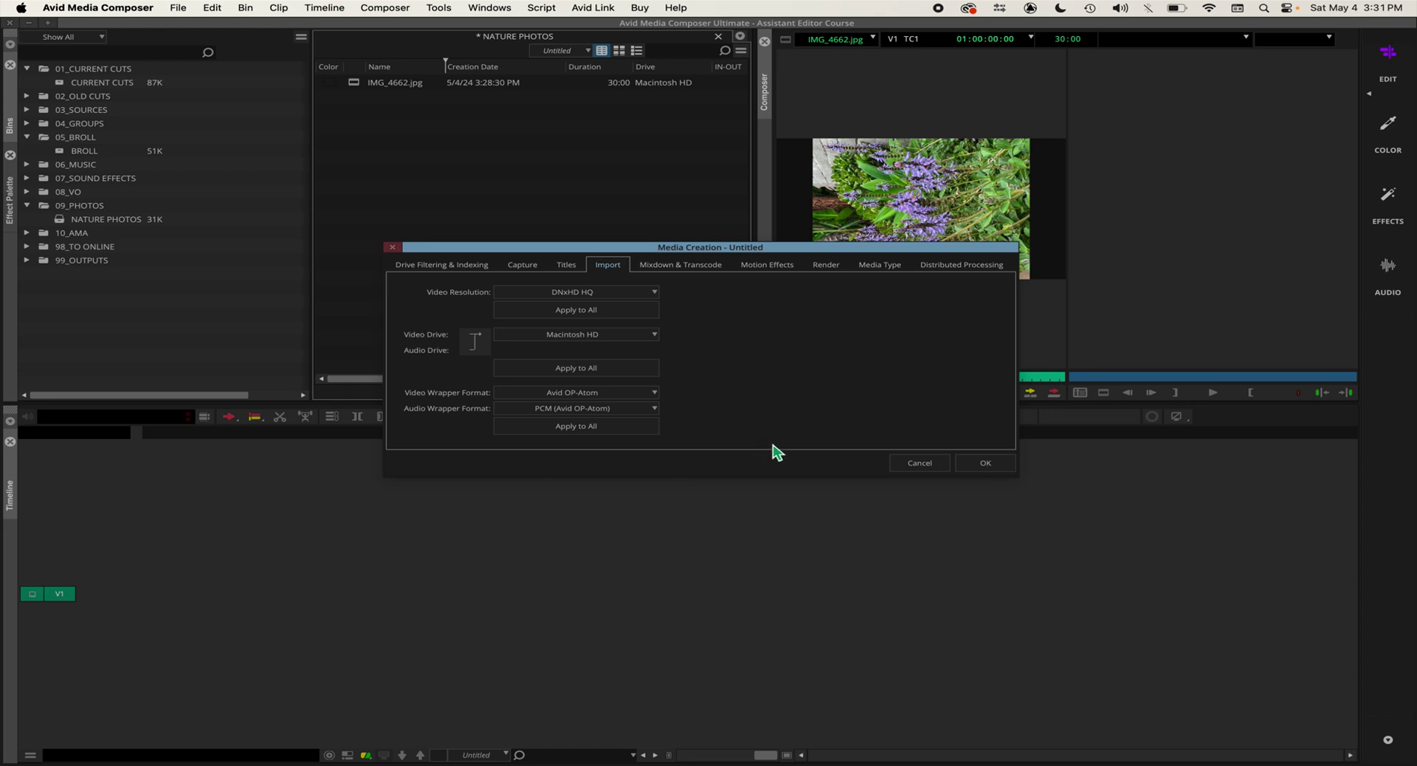
{"action": "left_click", "coordinate": [986, 464]}
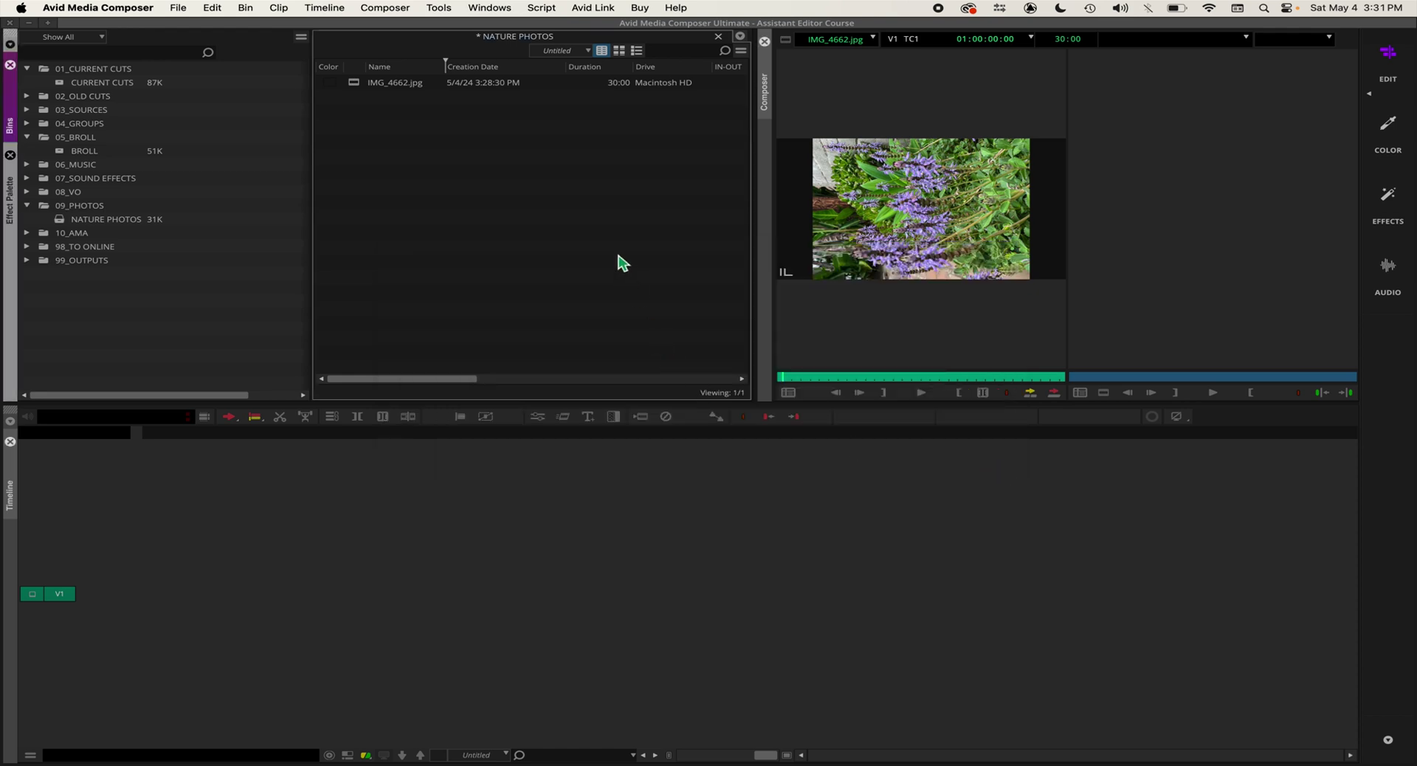
Drag IMG_4663–IMG_4667.jpg from Finder's 03_PHOTOS folder into the NATURE PHOTOS bin
{"action": "key", "text": "super+Tab"}
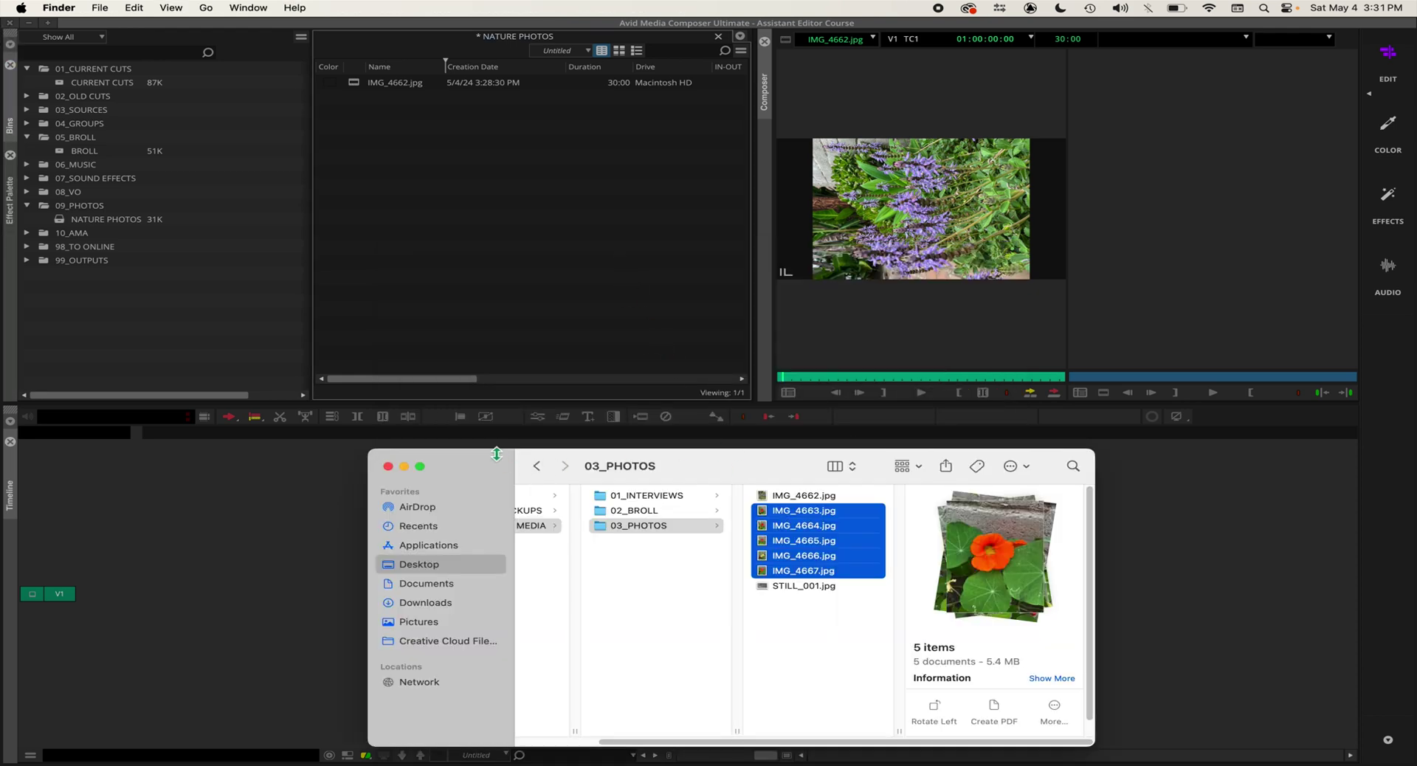
{"action": "left_click_drag", "start_coordinate": [489, 460], "coordinate": [550, 391]}
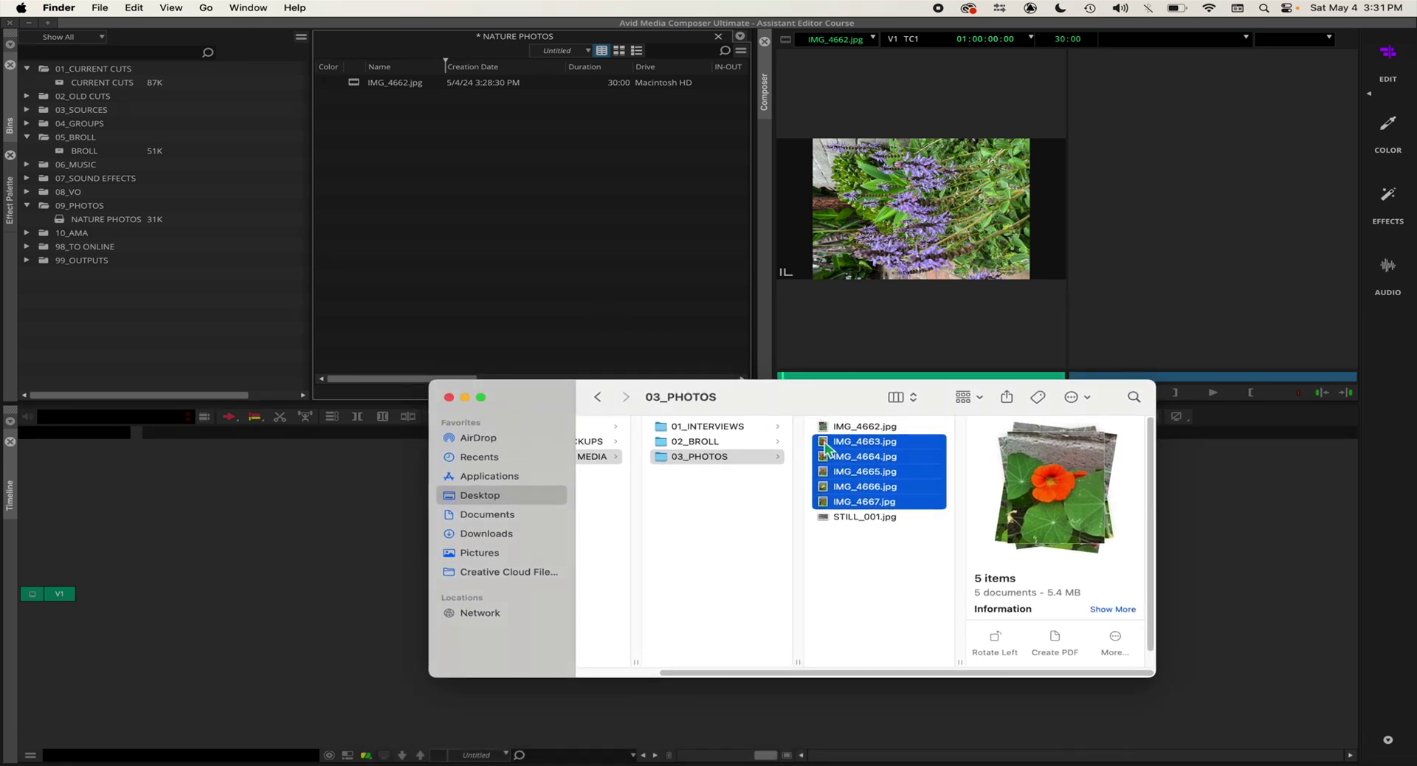
{"action": "left_click_drag", "start_coordinate": [825, 449], "coordinate": [541, 249]}
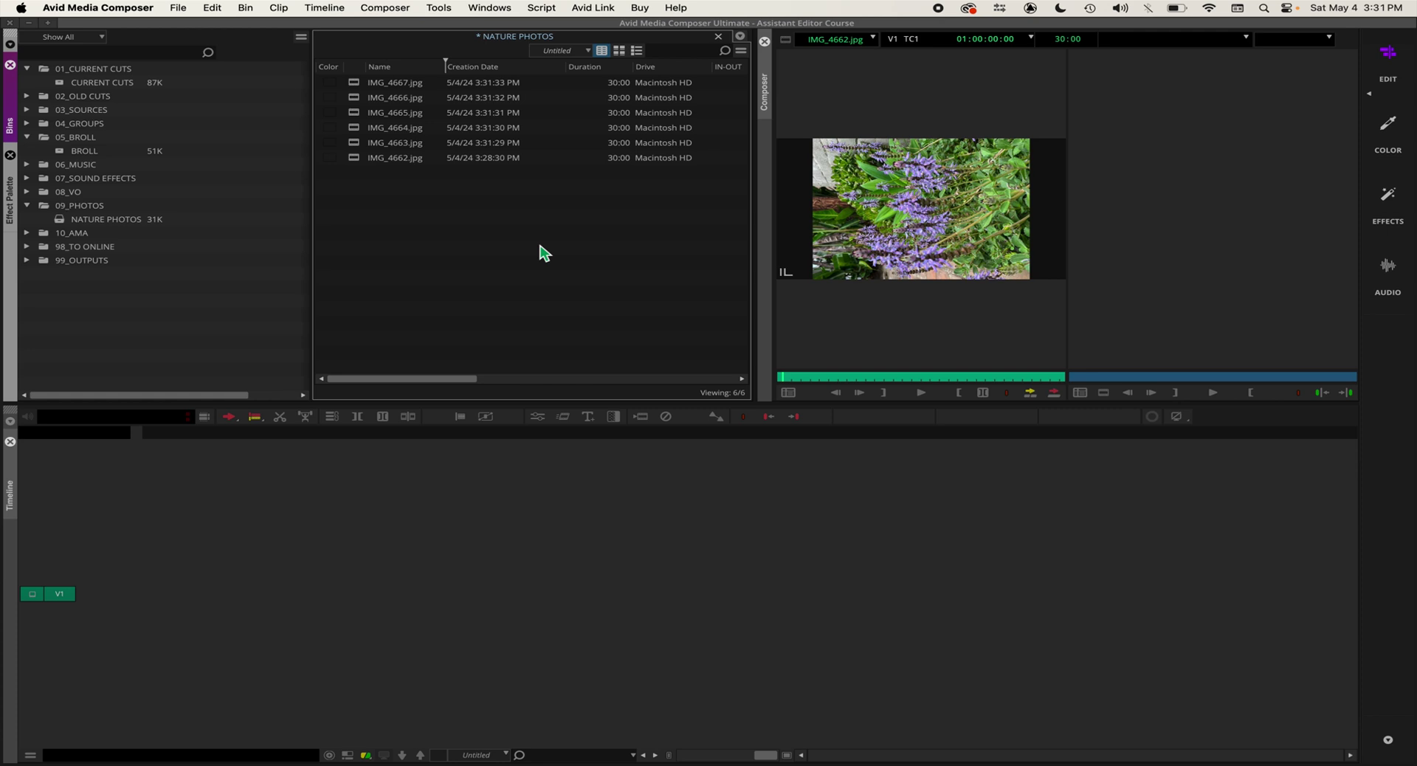
Open the bin's context menu and dismiss it without running a command
{"action": "right_click", "coordinate": [469, 235]}
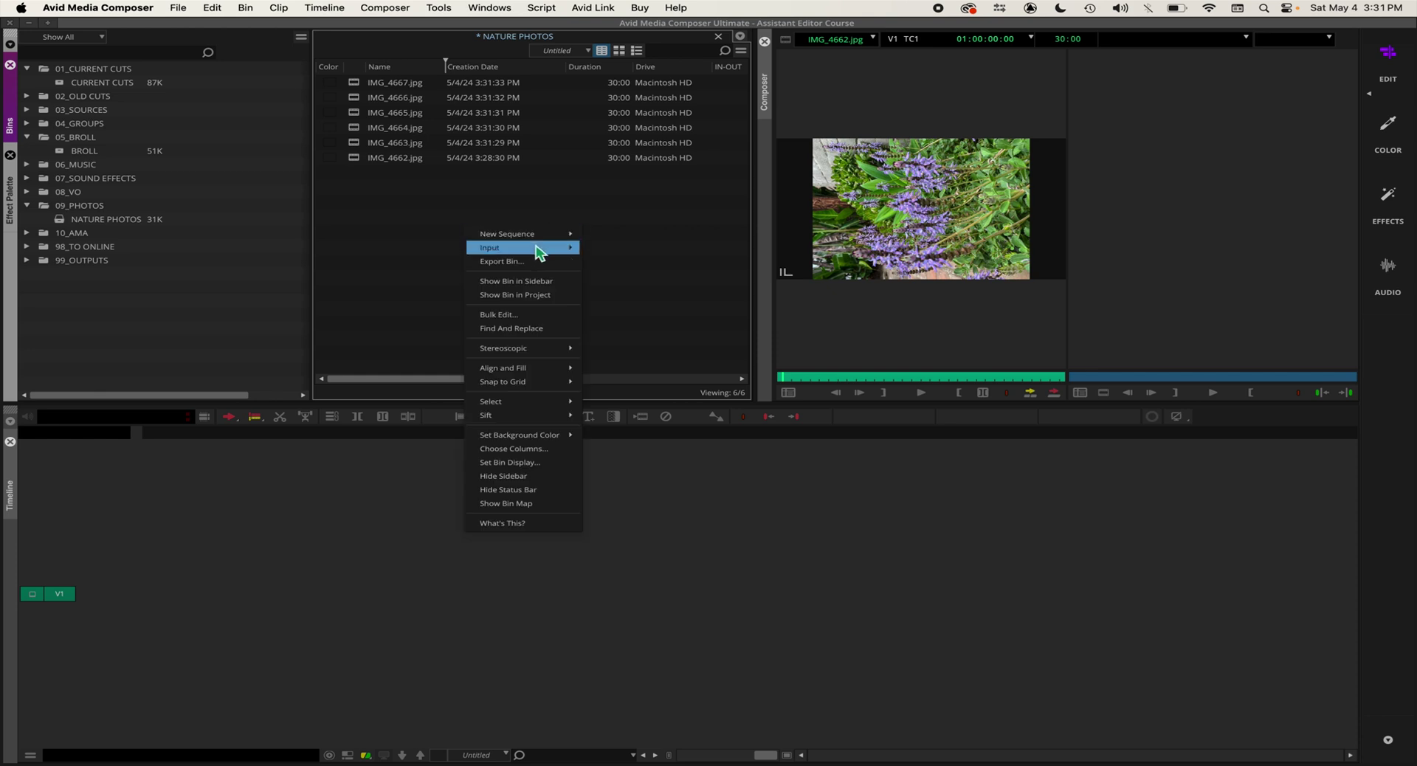
{"action": "mouse_move", "coordinate": [543, 247]}
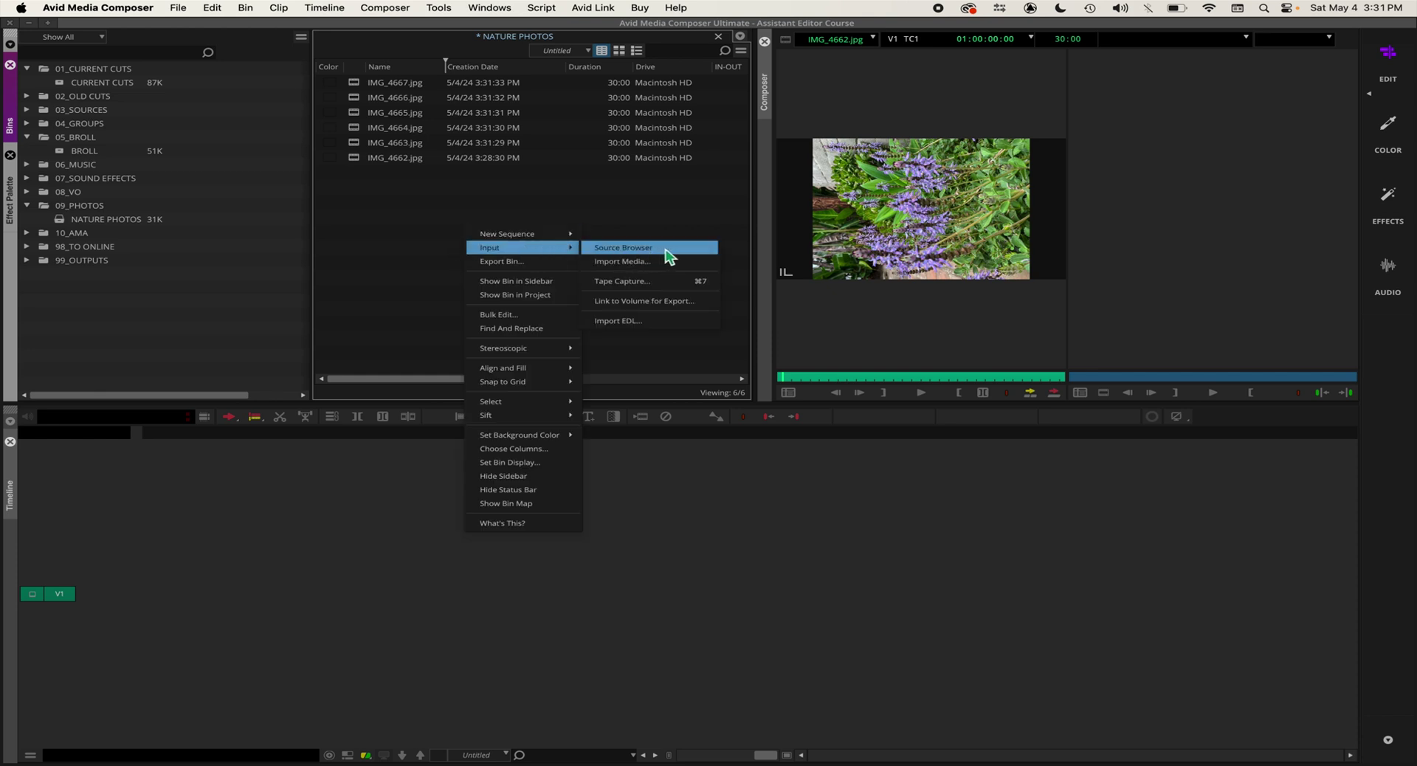
{"action": "left_click", "coordinate": [404, 216]}
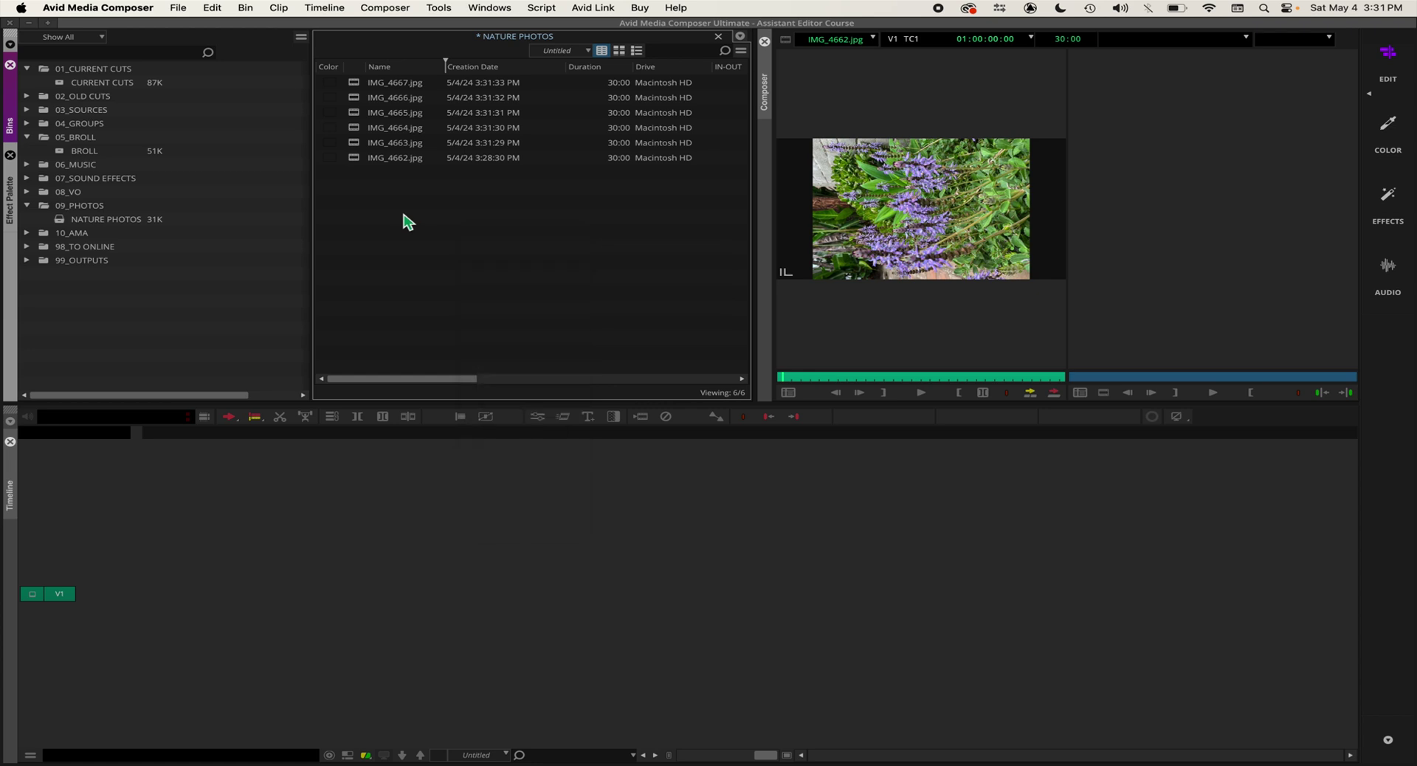
Preview IMG_4666 down to IMG_4663 in the source monitor, leaving IMG_4663 loaded
{"action": "left_click", "coordinate": [360, 99]}
{"action": "left_click", "coordinate": [359, 114]}
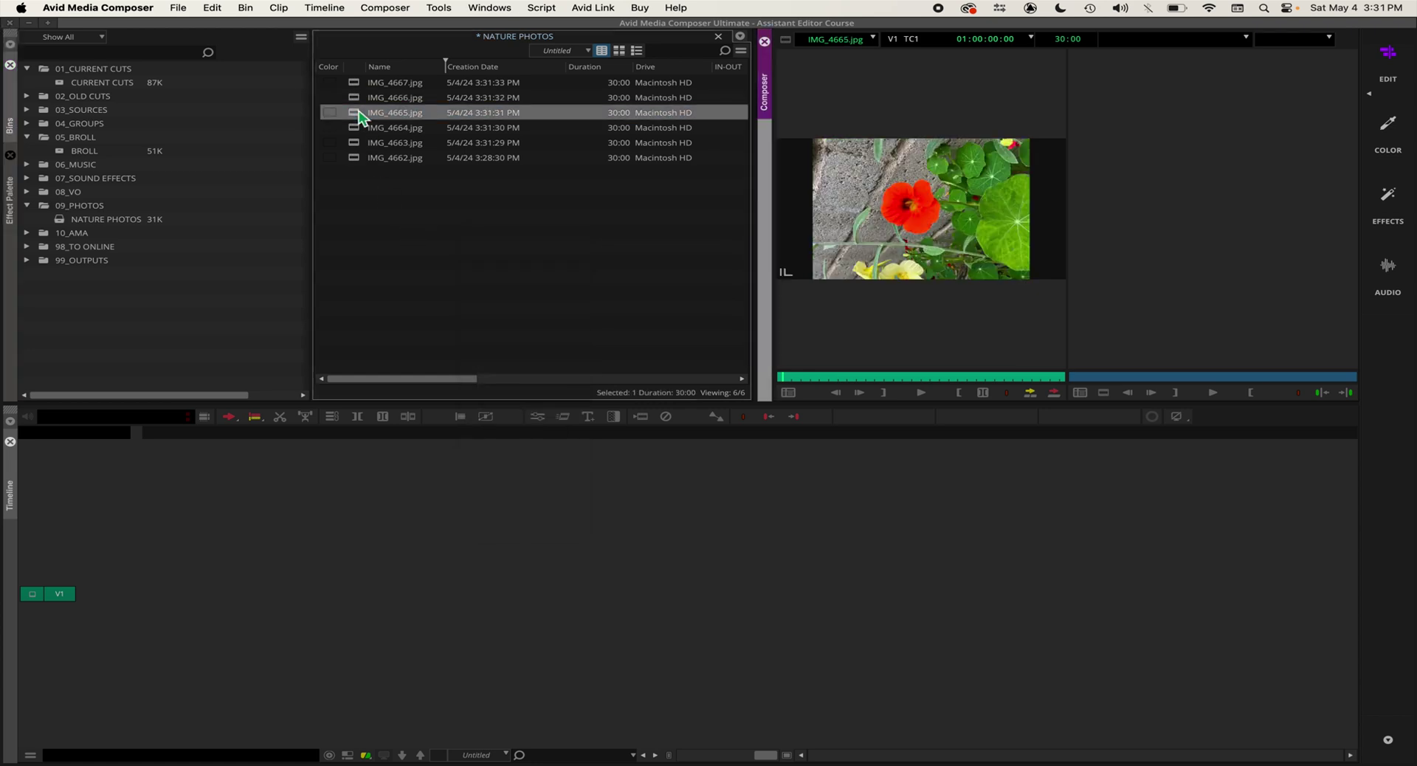
{"action": "left_click", "coordinate": [358, 127]}
{"action": "left_click", "coordinate": [357, 143]}
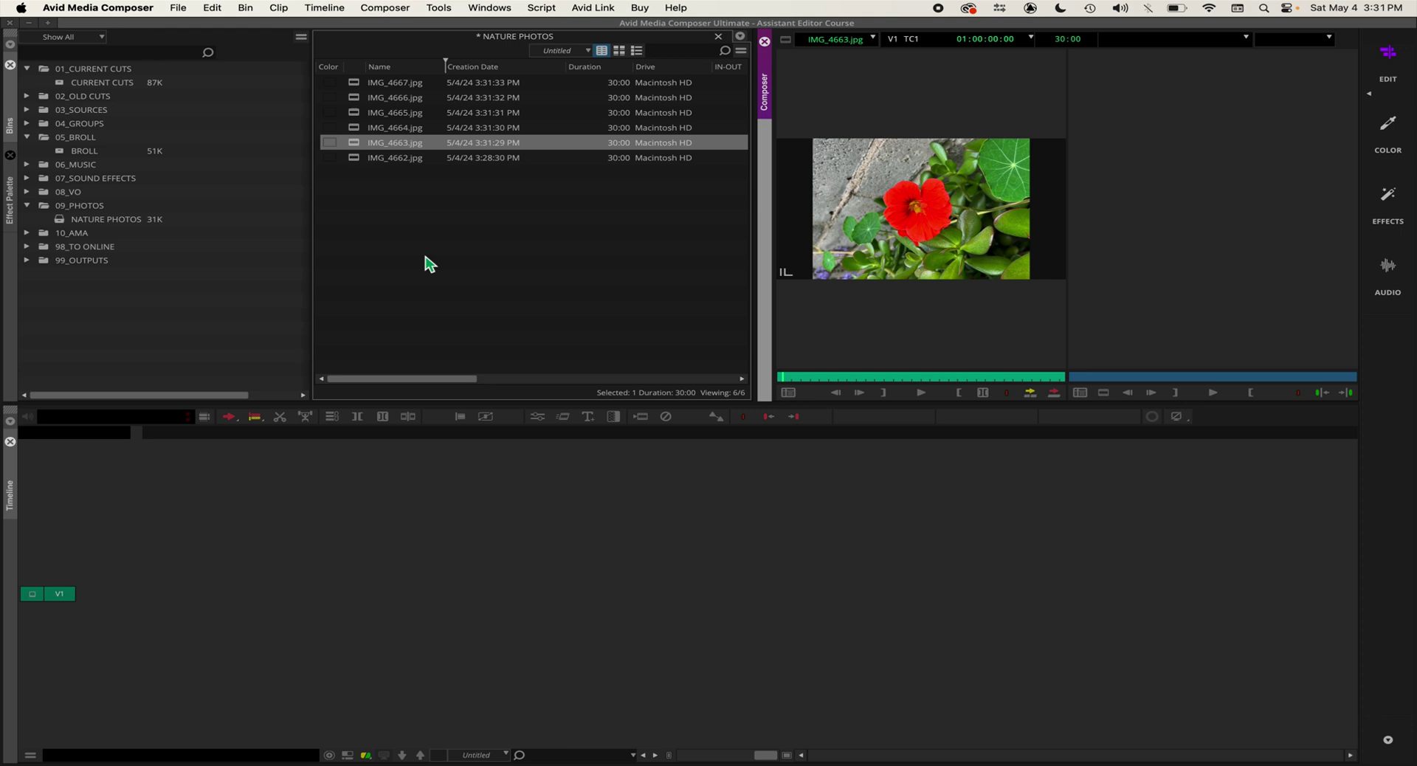
{"action": "left_click", "coordinate": [429, 264]}
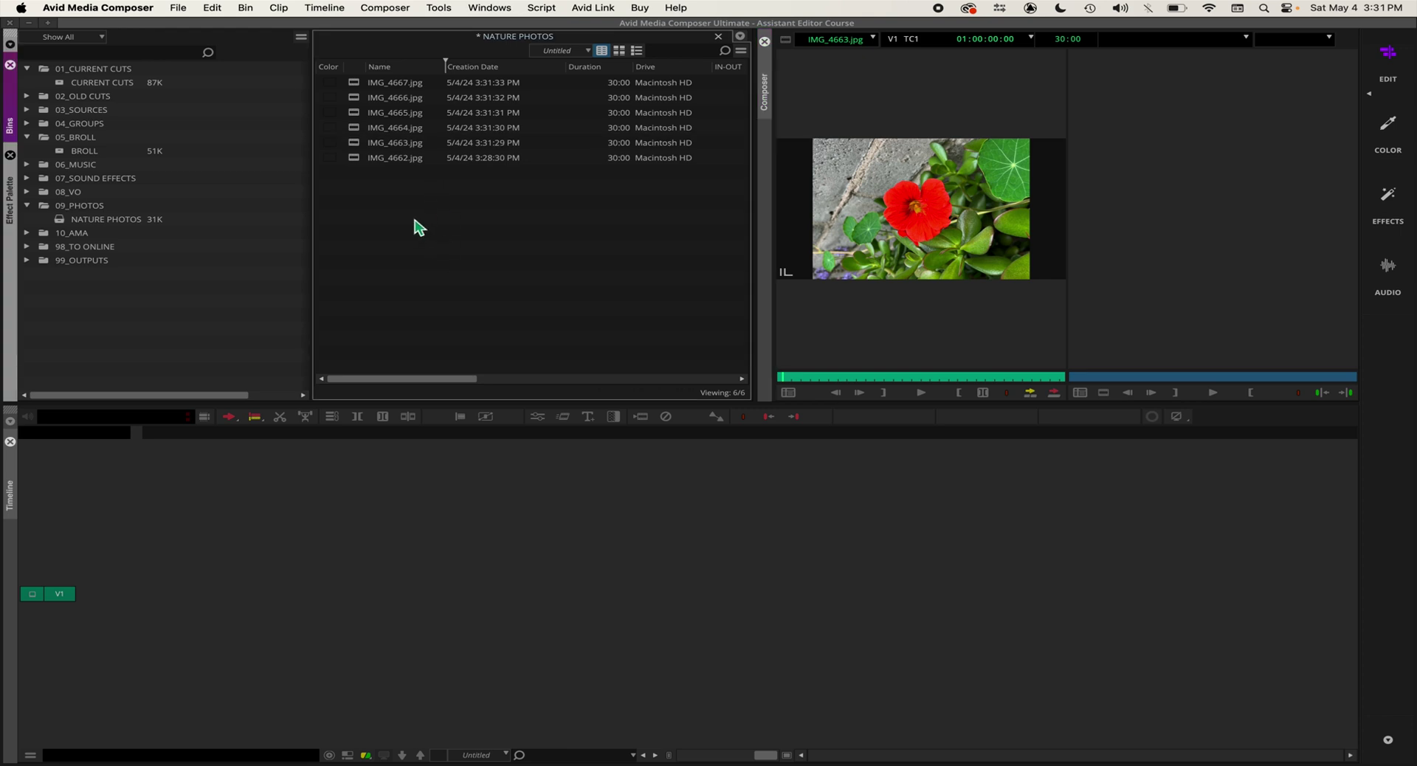
Select STILL_001.jpg in Finder and check that it is 1920×1080
{"action": "left_click", "coordinate": [62, 742]}
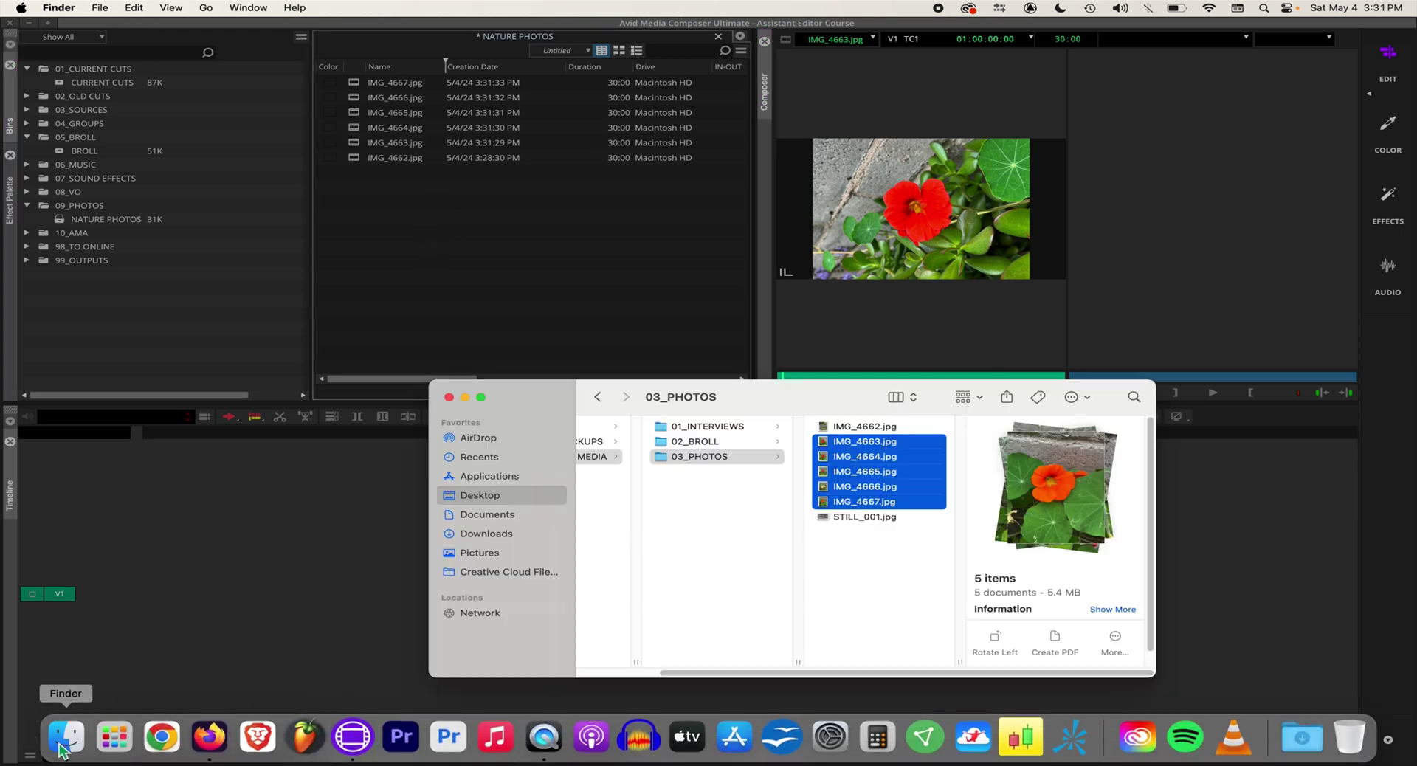
{"action": "left_click", "coordinate": [874, 517]}
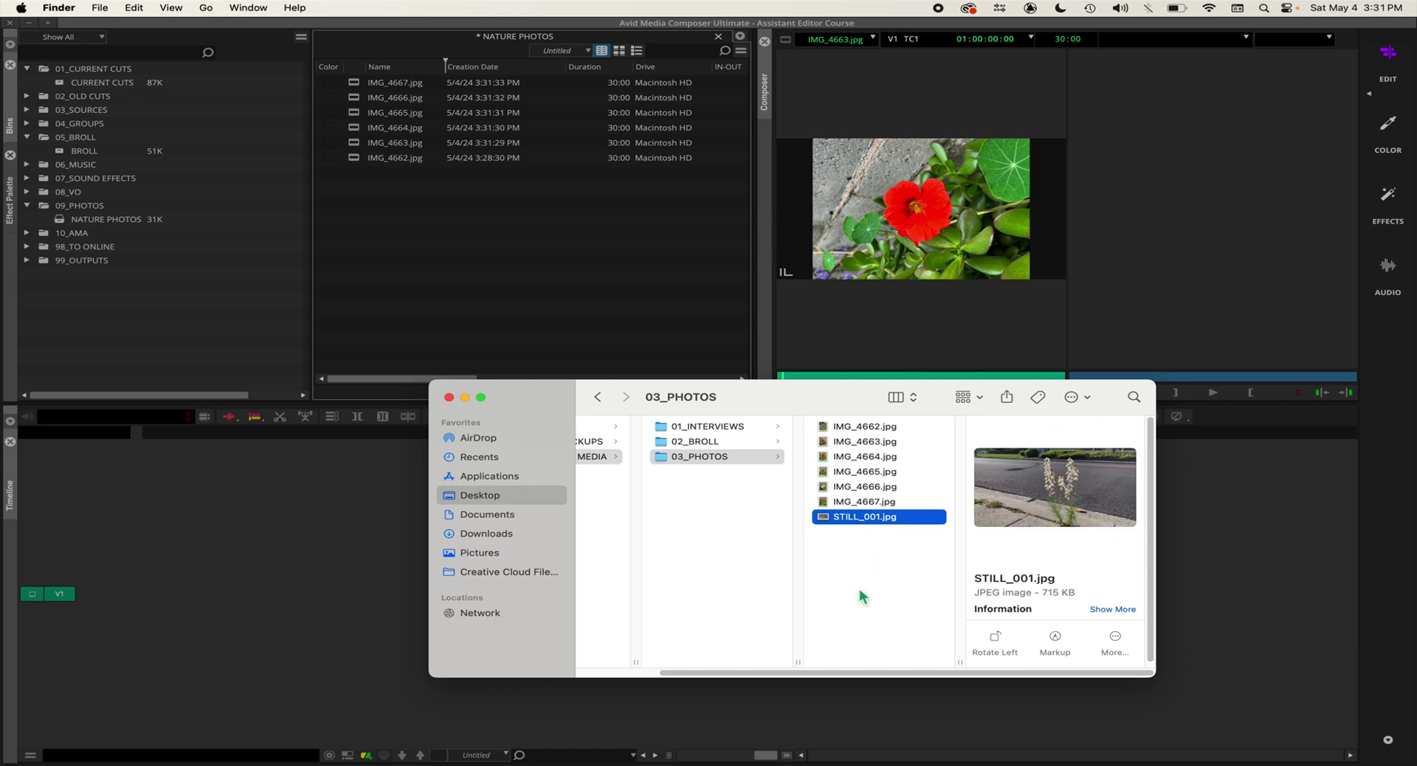
{"action": "double_click", "coordinate": [543, 393]}
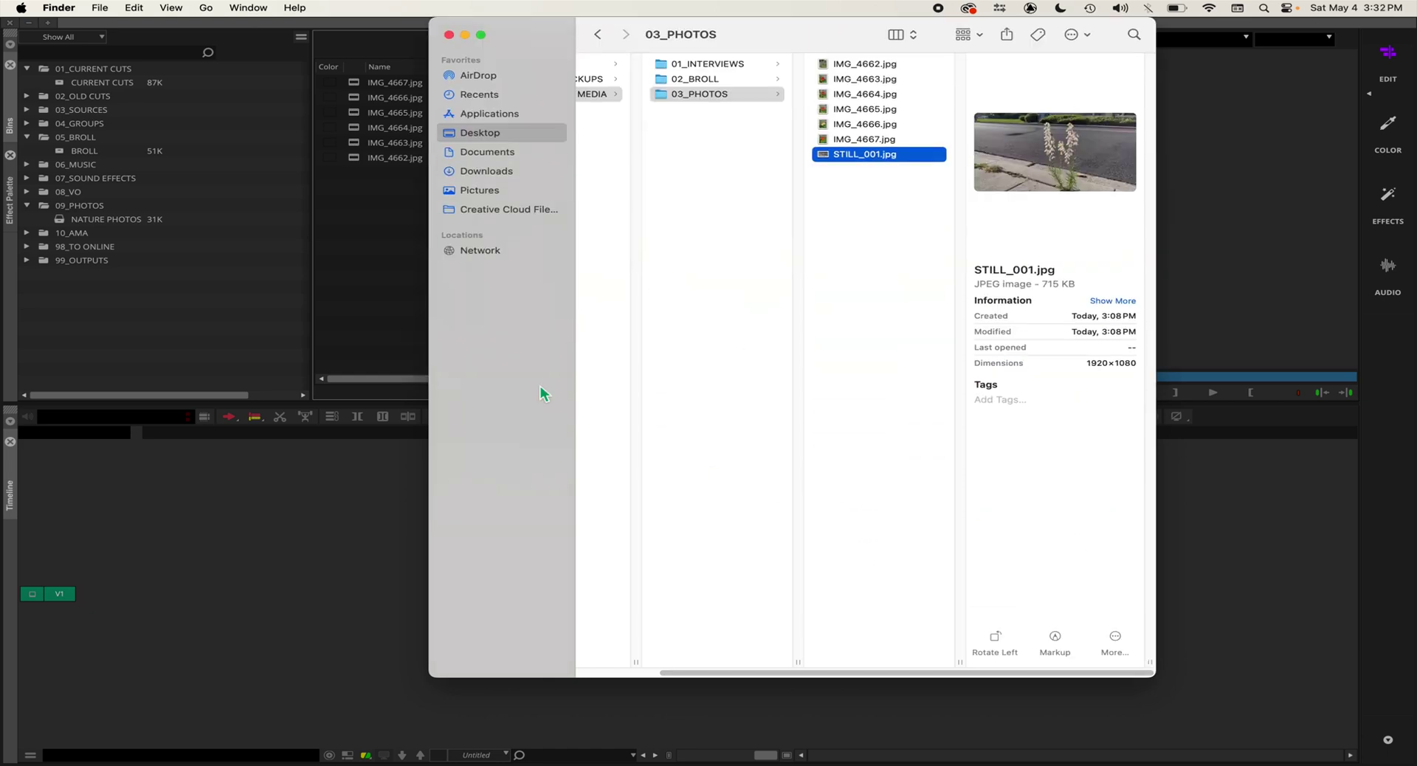
{"action": "double_click", "coordinate": [547, 32]}
Drag STILL_001.jpg from Finder into the NATURE PHOTOS bin
{"action": "left_click_drag", "start_coordinate": [547, 32], "coordinate": [537, 429]}
{"action": "left_click", "coordinate": [946, 580]}
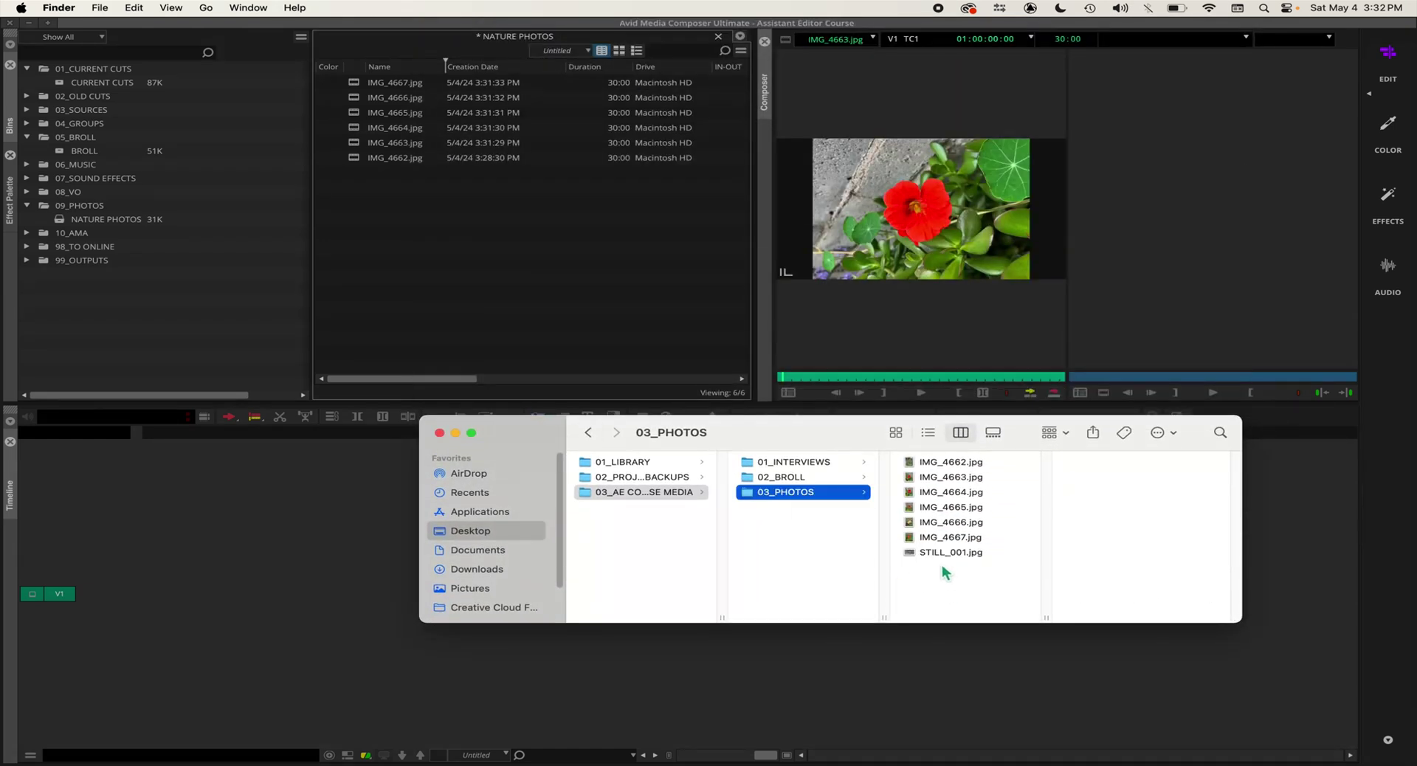
{"action": "left_click", "coordinate": [945, 552]}
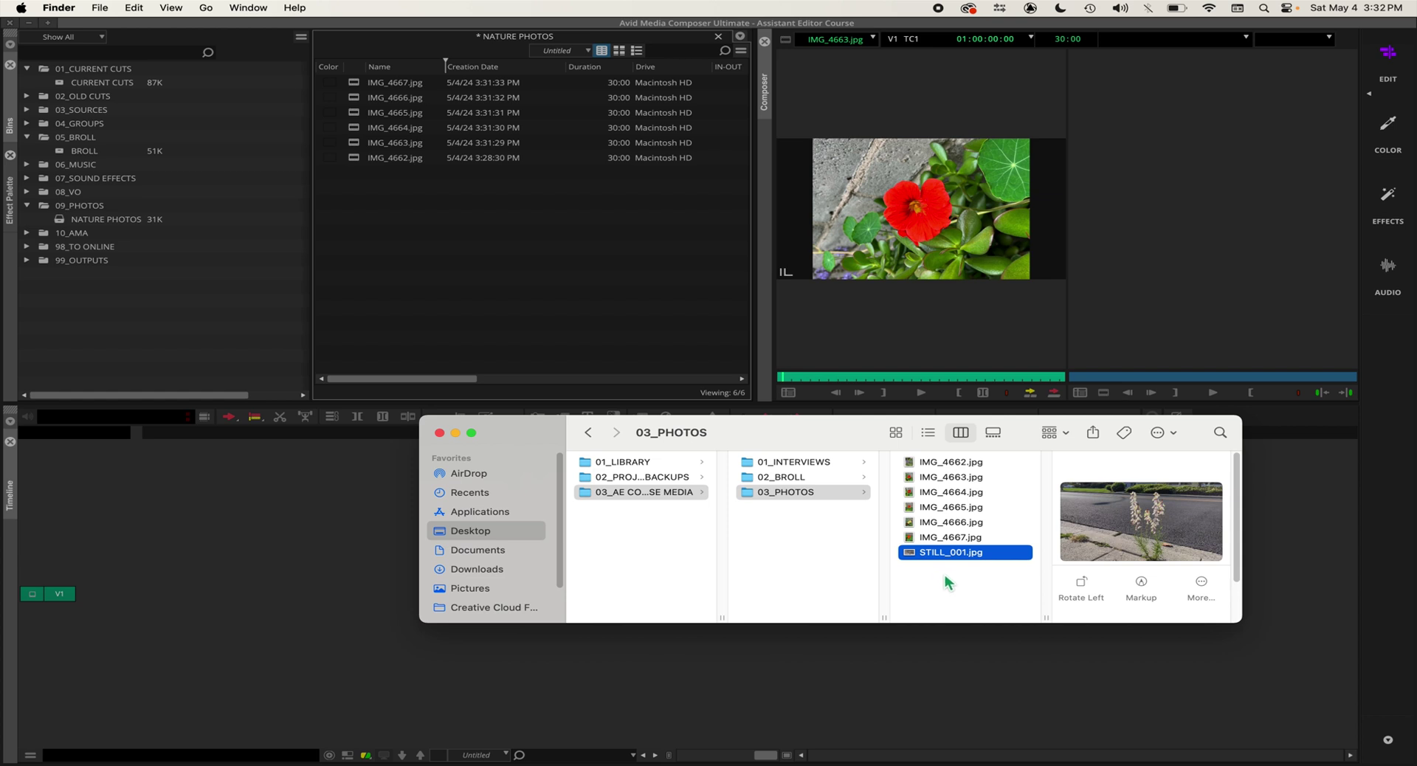
{"action": "left_click_drag", "start_coordinate": [517, 435], "coordinate": [515, 467]}
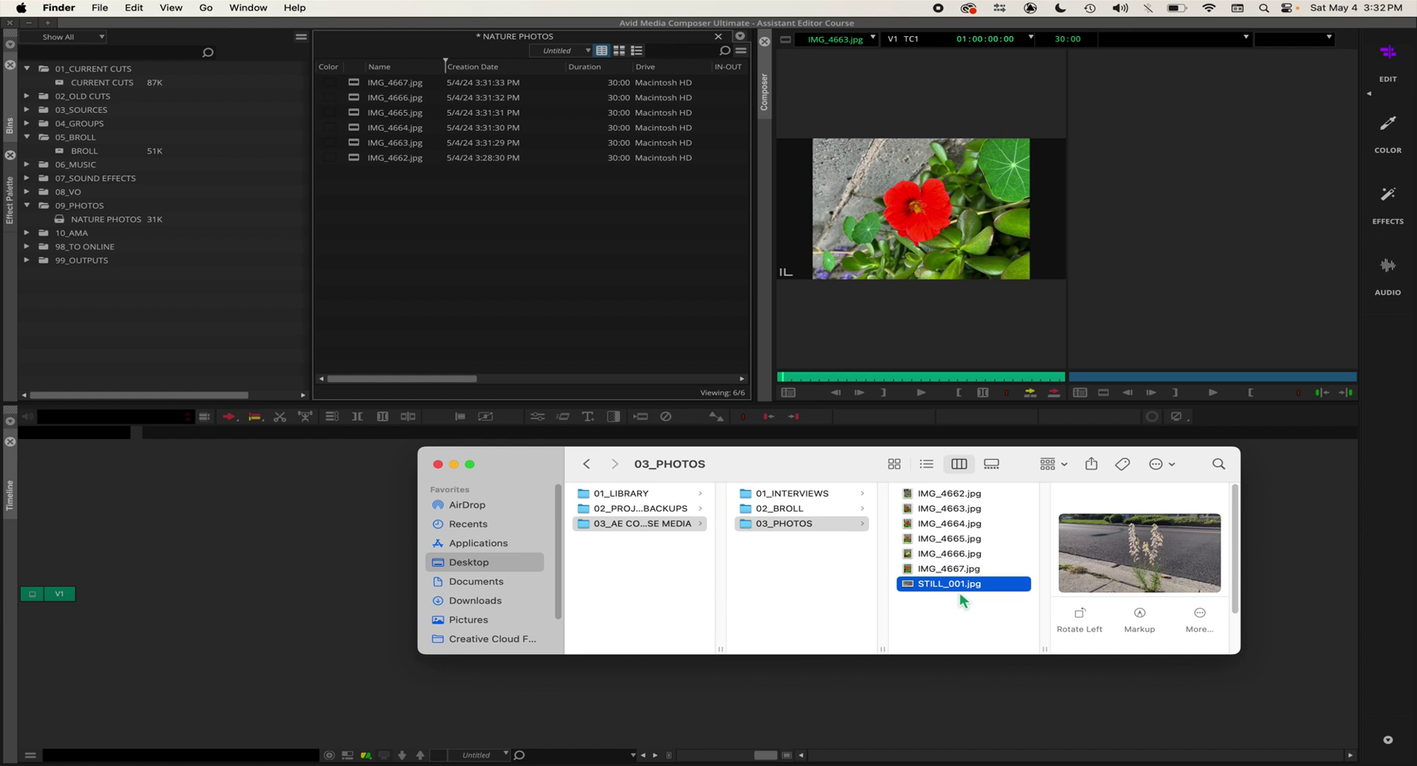
{"action": "left_click_drag", "start_coordinate": [908, 585], "coordinate": [579, 297]}
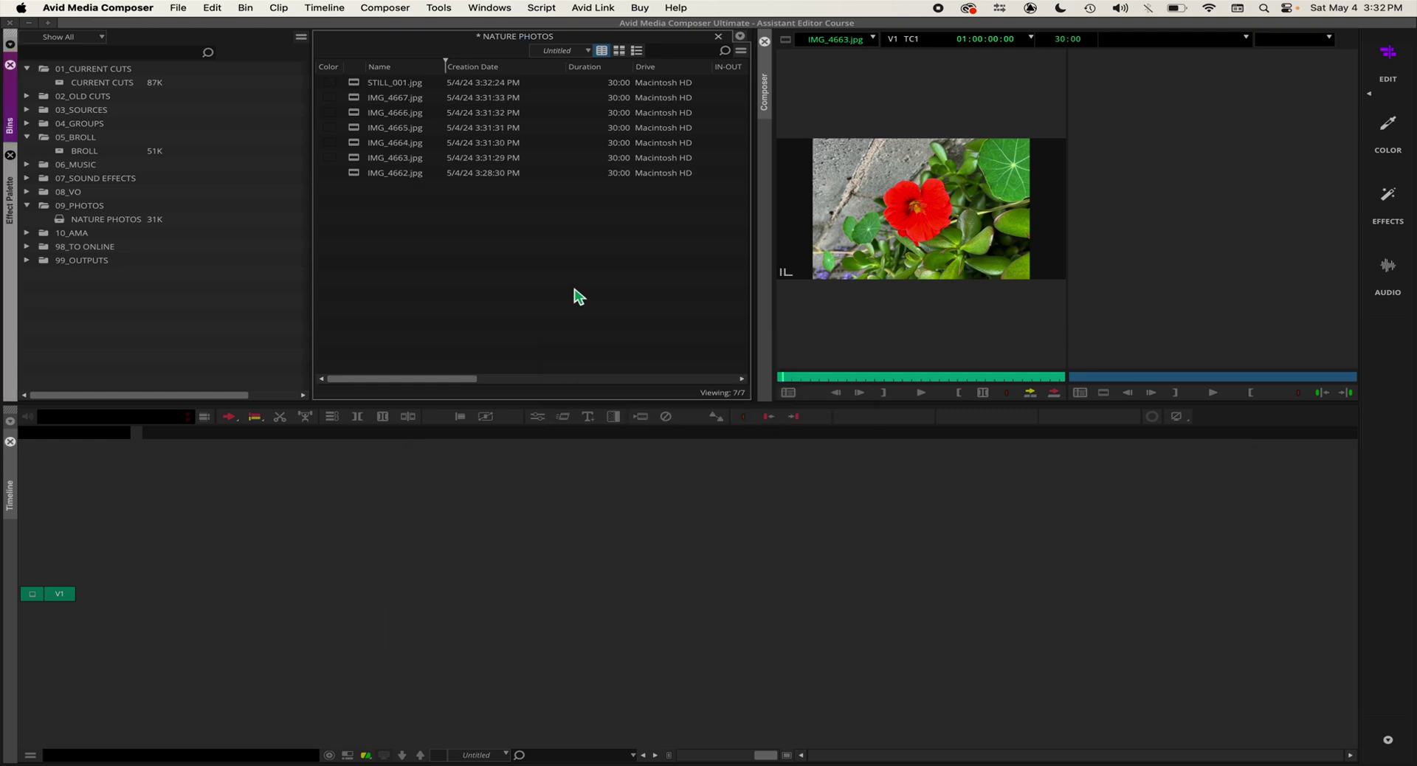
Load STILL_001.jpg into the source monitor, jump to a later point, and deselect it
{"action": "left_click", "coordinate": [354, 86]}
{"action": "double_click", "coordinate": [355, 88]}
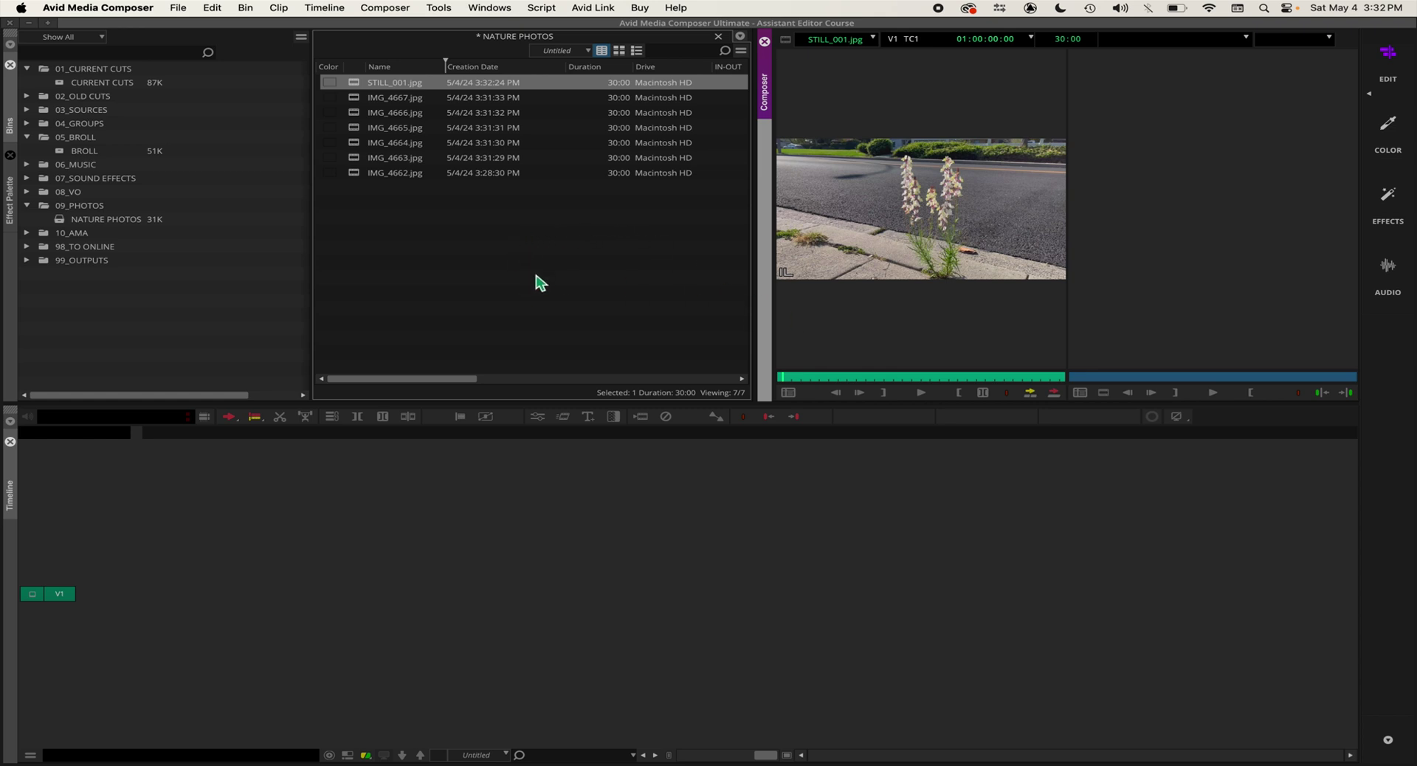
{"action": "left_click", "coordinate": [807, 376]}
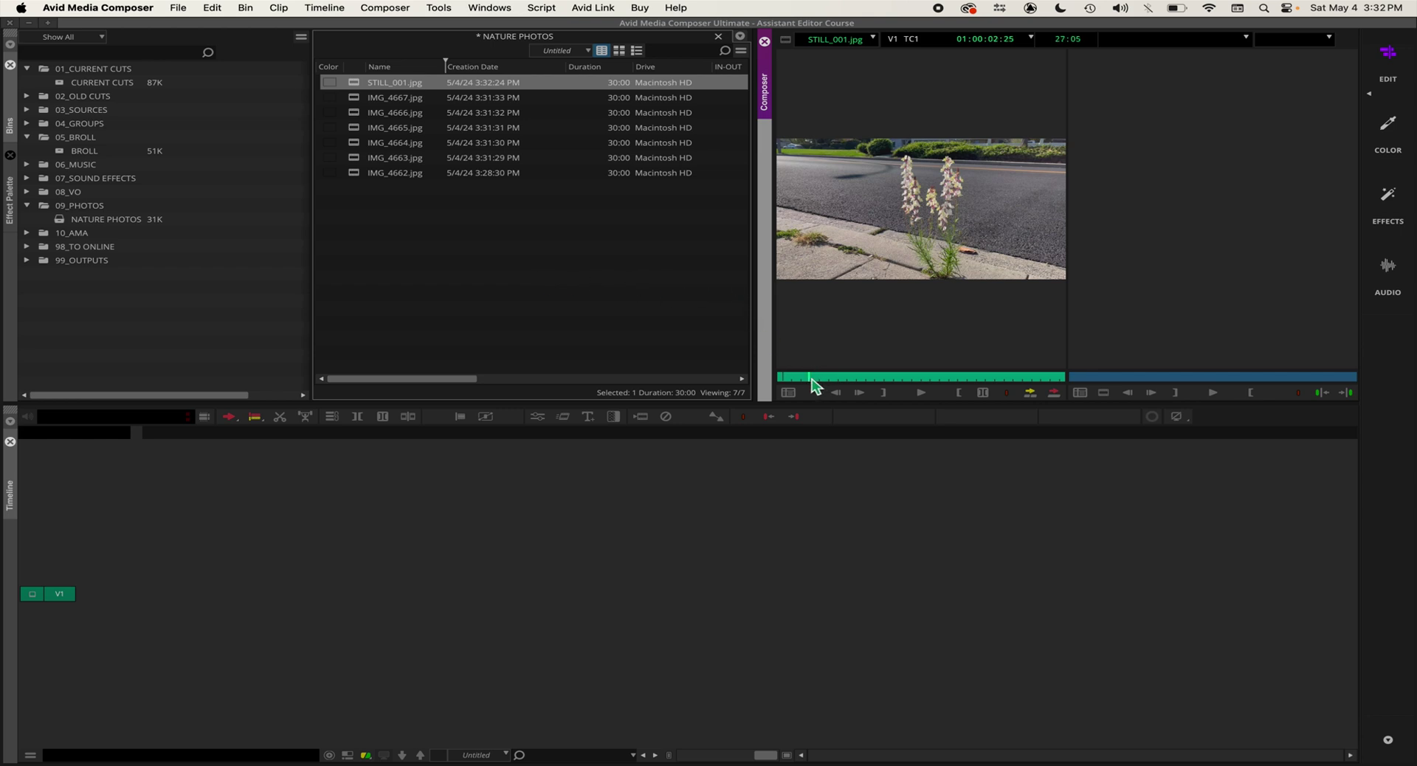
{"action": "left_click", "coordinate": [527, 249]}
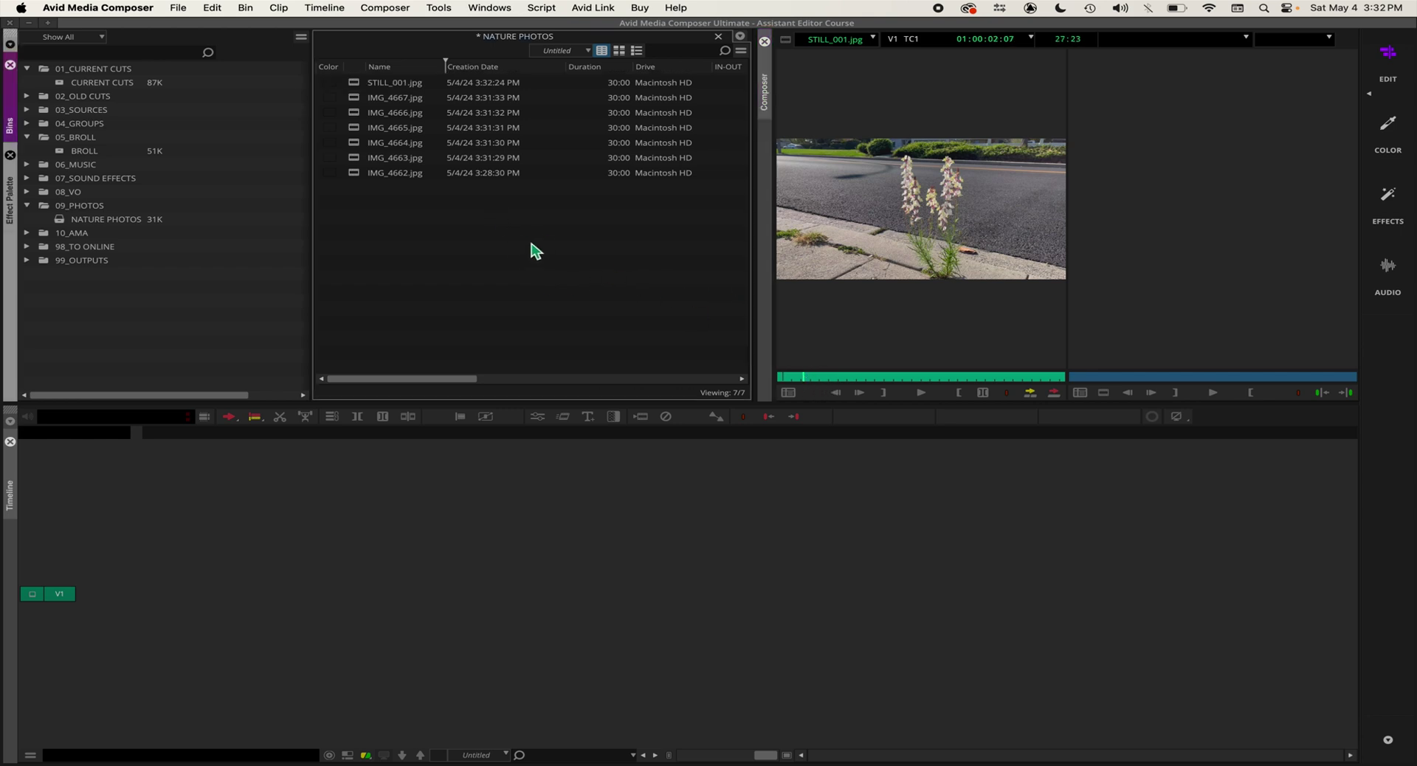